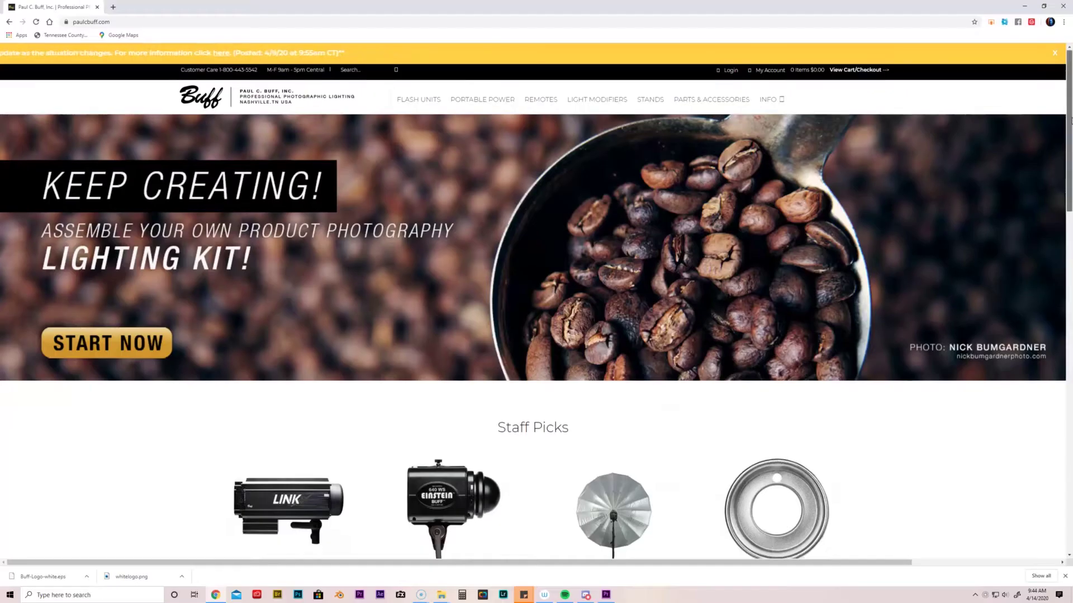
Scroll through the Portable Power page on paulcbuff.com
{"action": "scroll", "coordinate": [1069, 151], "scroll_direction": "down", "scroll_amount": 3}
{"action": "left_click_drag", "start_coordinate": [1069, 151], "coordinate": [1070, 346]}
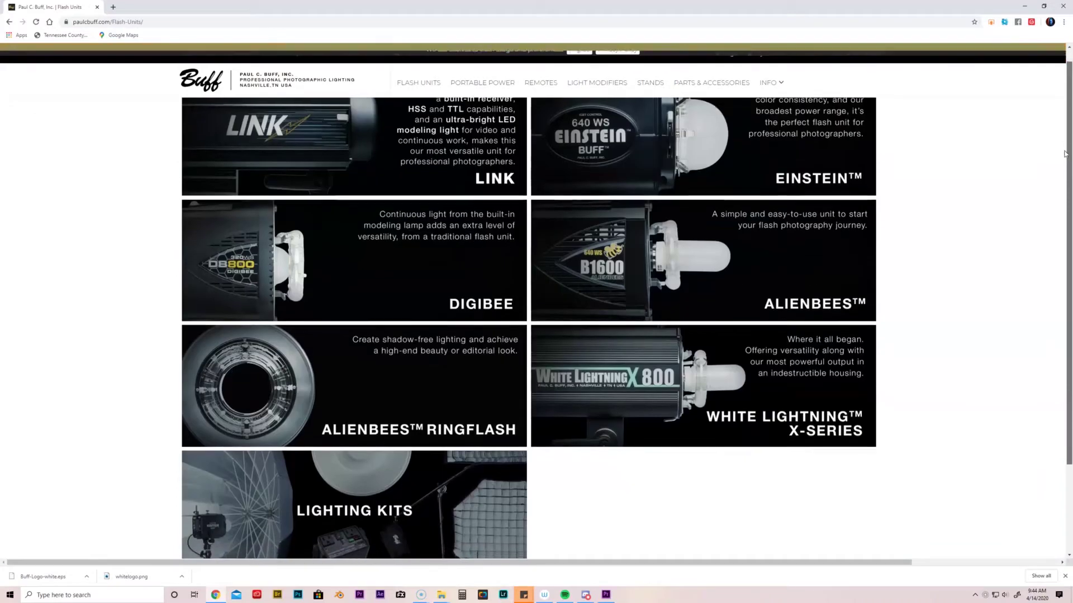
{"action": "scroll", "coordinate": [491, 89], "scroll_direction": "down", "scroll_amount": 3}
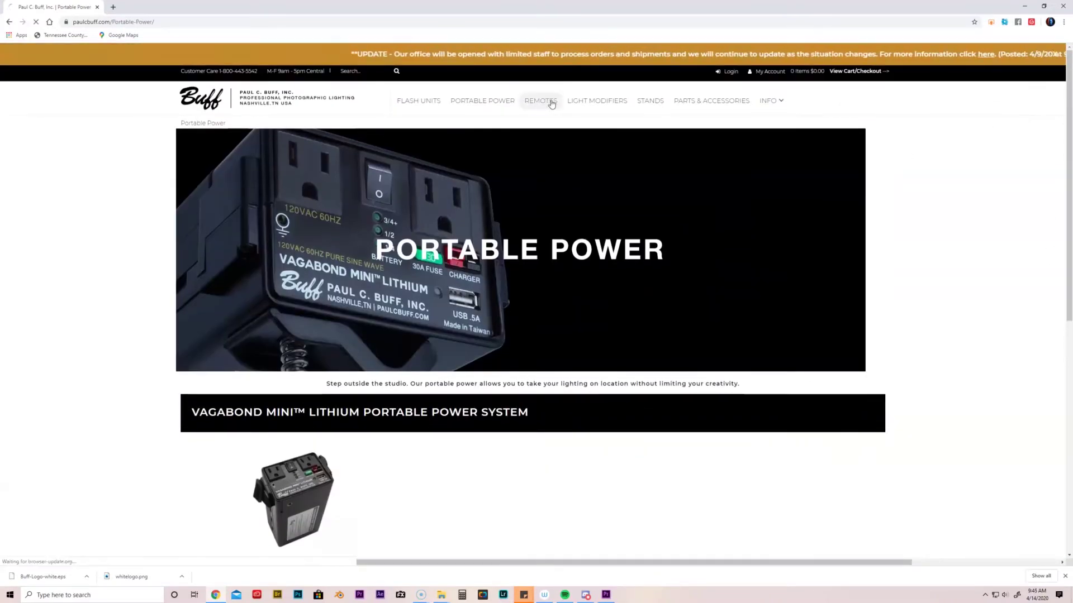
Browse the wireless Remotes page, then move on to the Light Modifiers page
{"action": "left_click", "coordinate": [541, 101]}
{"action": "scroll", "coordinate": [1031, 266], "scroll_direction": "down", "scroll_amount": 7}
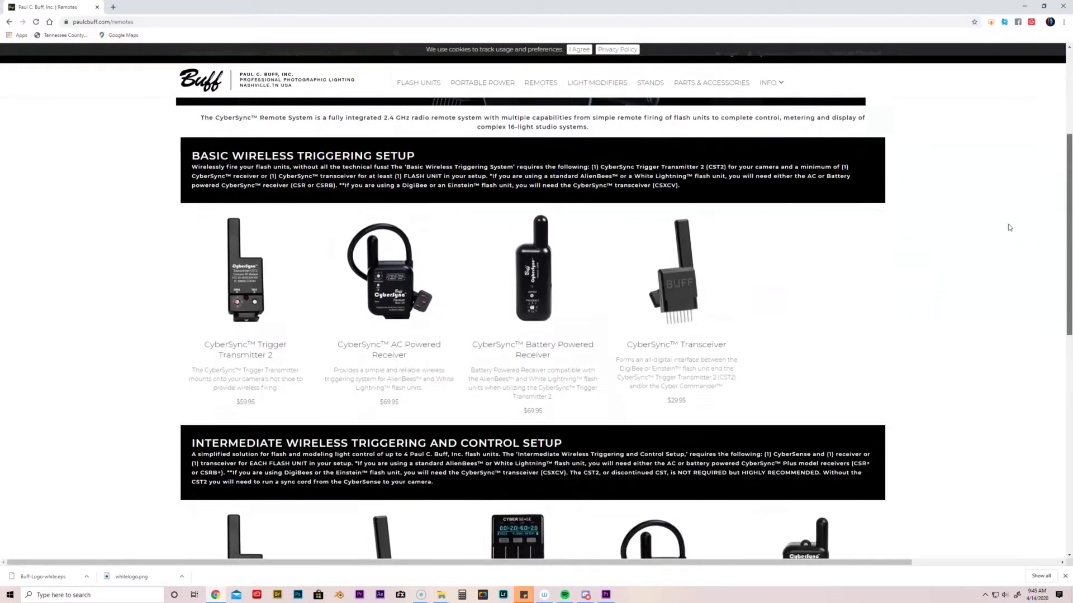
{"action": "scroll", "coordinate": [1031, 266], "scroll_direction": "down", "scroll_amount": 3}
{"action": "scroll", "coordinate": [1031, 265], "scroll_direction": "up", "scroll_amount": 10}
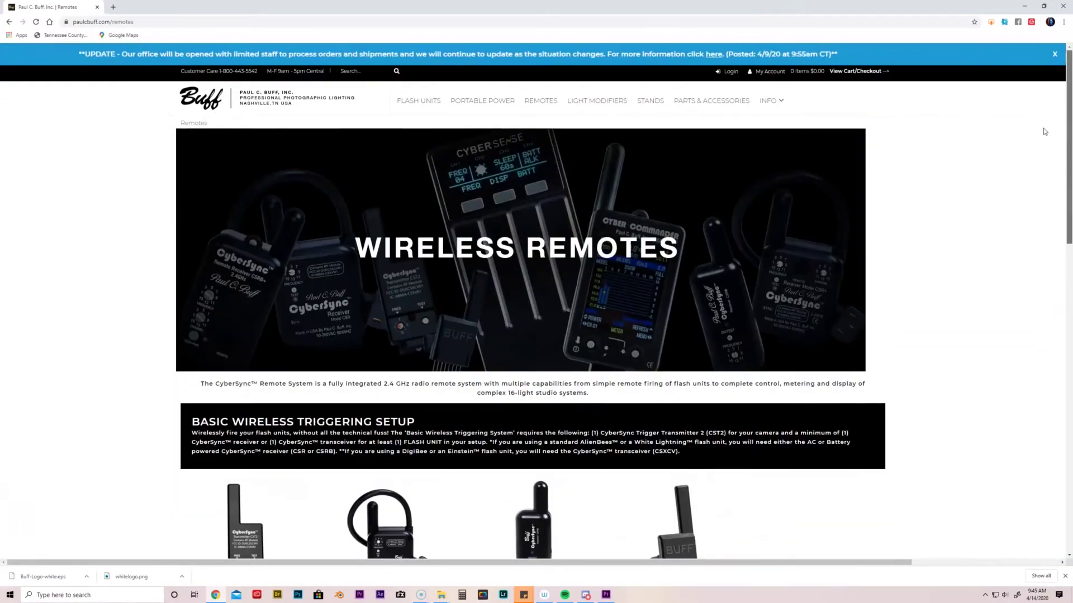
{"action": "left_click", "coordinate": [606, 102]}
{"action": "scroll", "coordinate": [929, 149], "scroll_direction": "down", "scroll_amount": 5}
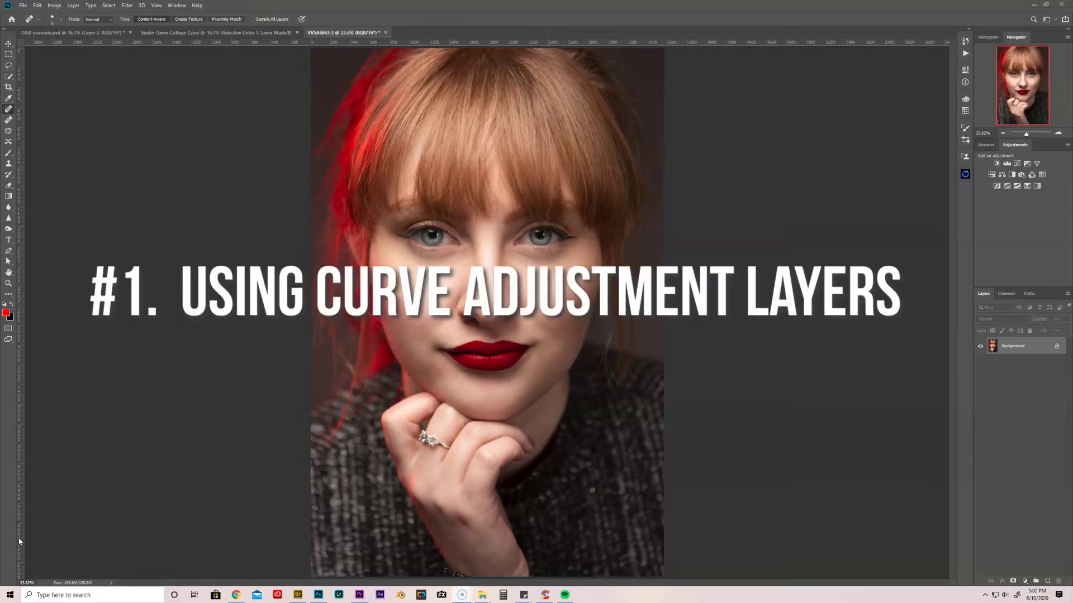
Add two Curves layers, darken one, name it B, and invert its mask to black
{"action": "left_click", "coordinate": [1017, 164]}
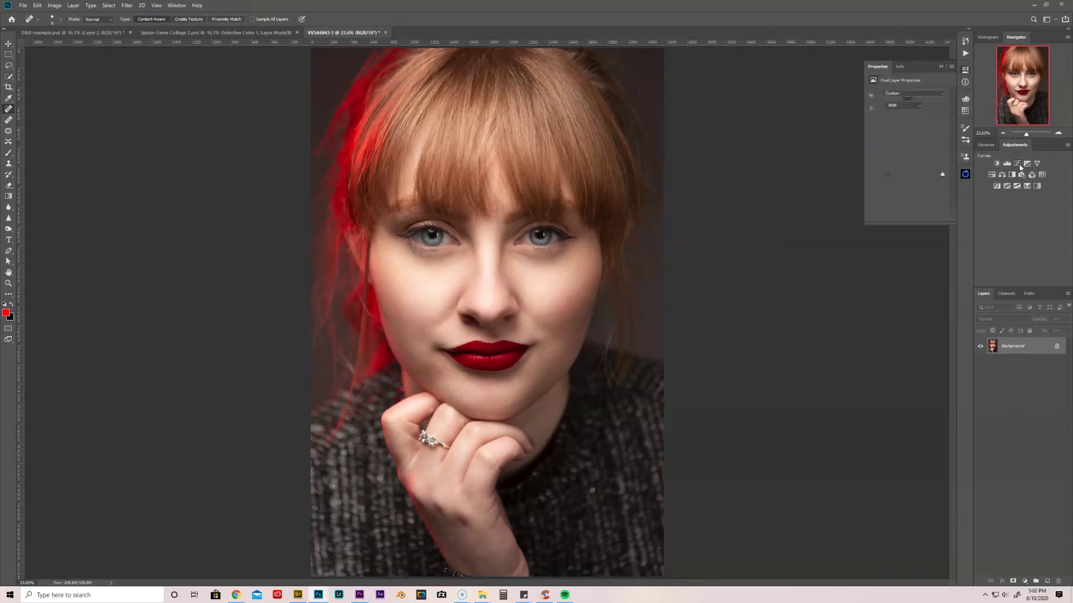
{"action": "left_click", "coordinate": [1019, 165]}
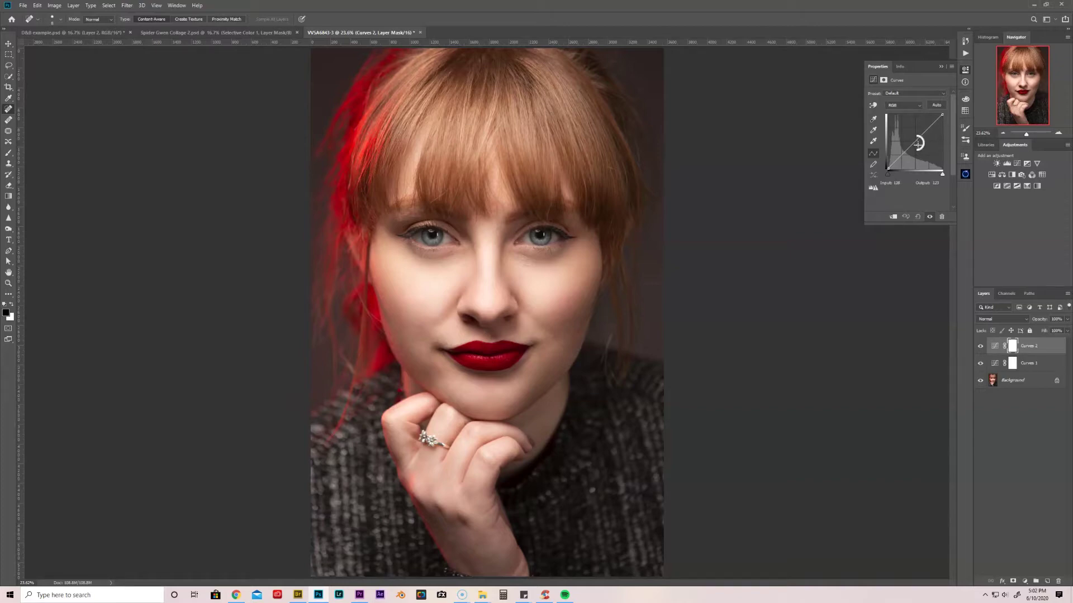
{"action": "left_click_drag", "start_coordinate": [916, 141], "coordinate": [919, 147]}
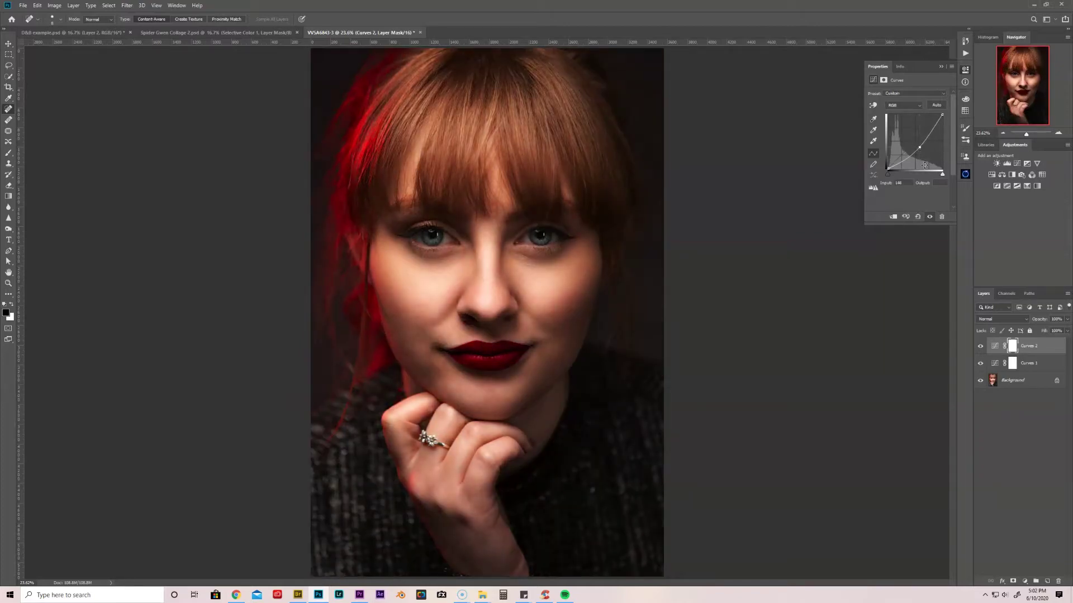
{"action": "double_click", "coordinate": [1031, 346]}
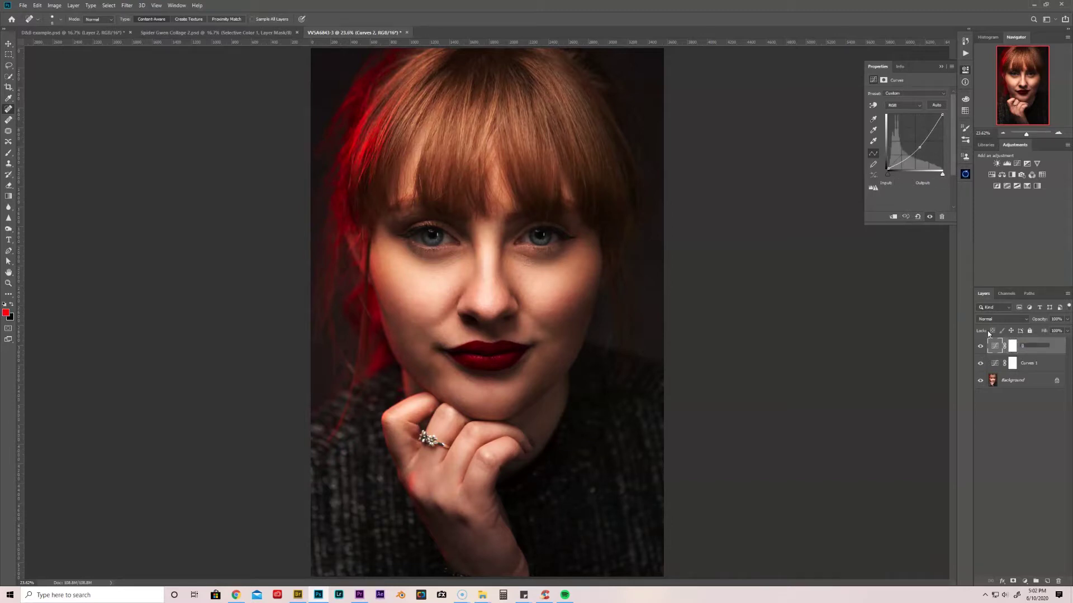
{"action": "type", "text": "8"}
{"action": "left_click", "coordinate": [1013, 346]}
{"action": "key", "text": "ctrl+i"}
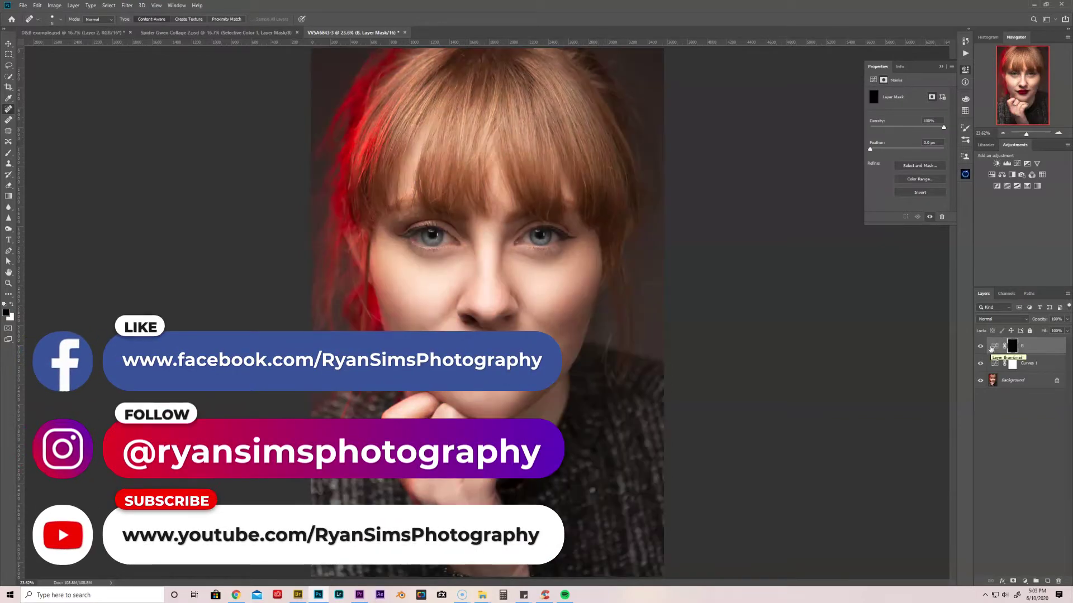
Brighten the other Curves layer with an upward curve, name it D, and invert its mask
{"action": "left_click", "coordinate": [1008, 365]}
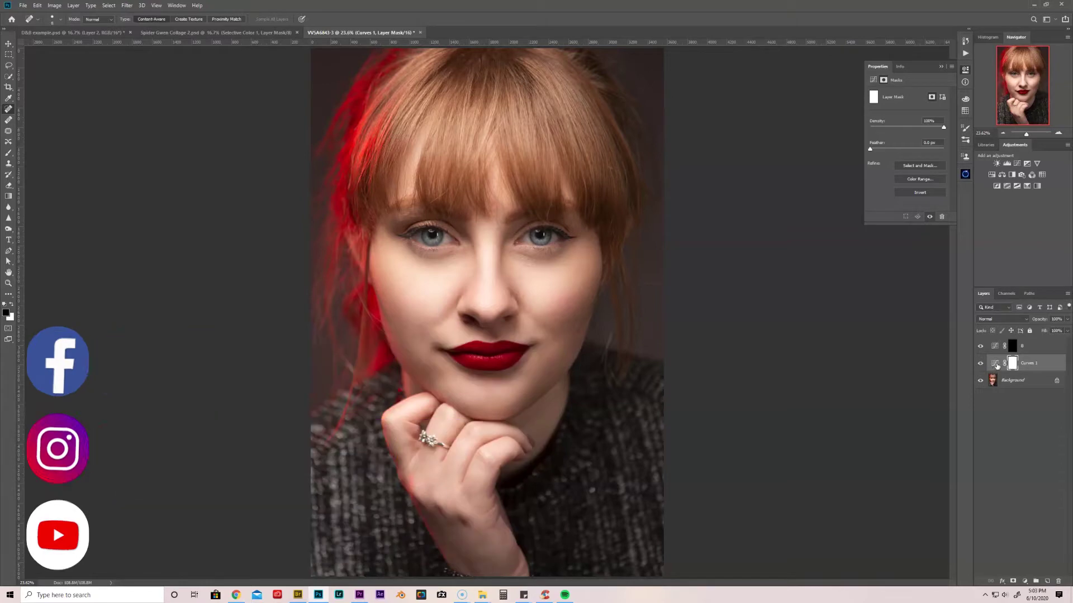
{"action": "left_click", "coordinate": [995, 365]}
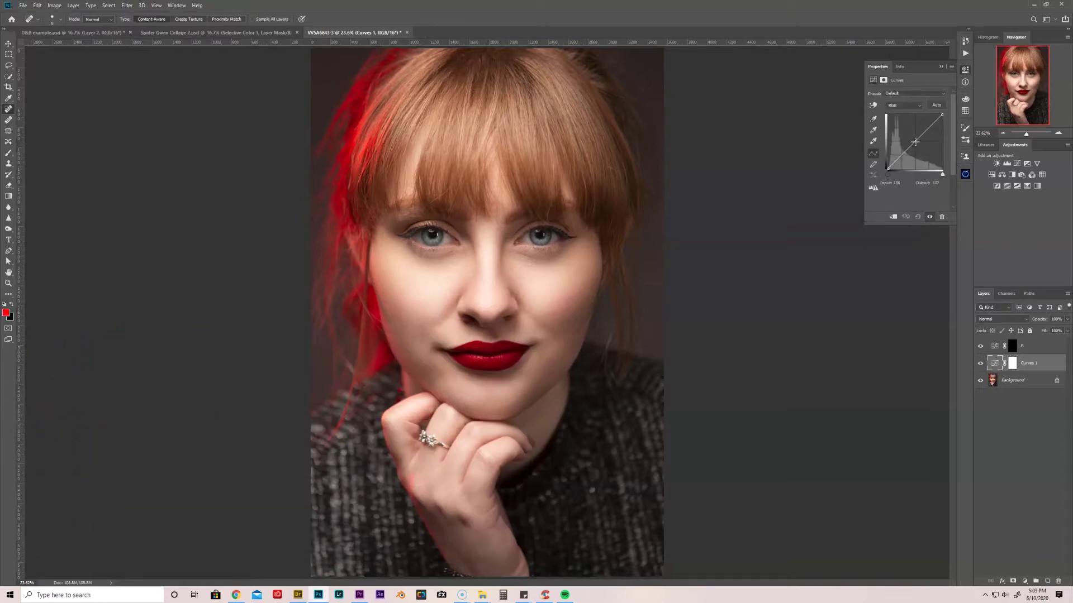
{"action": "left_click_drag", "start_coordinate": [915, 142], "coordinate": [912, 135]}
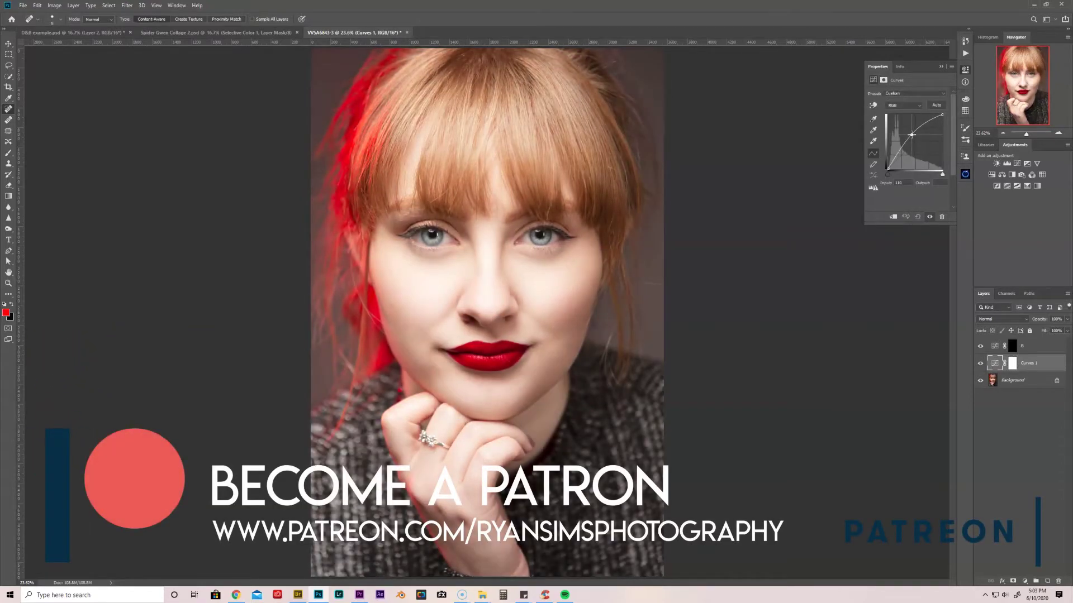
{"action": "double_click", "coordinate": [1030, 366]}
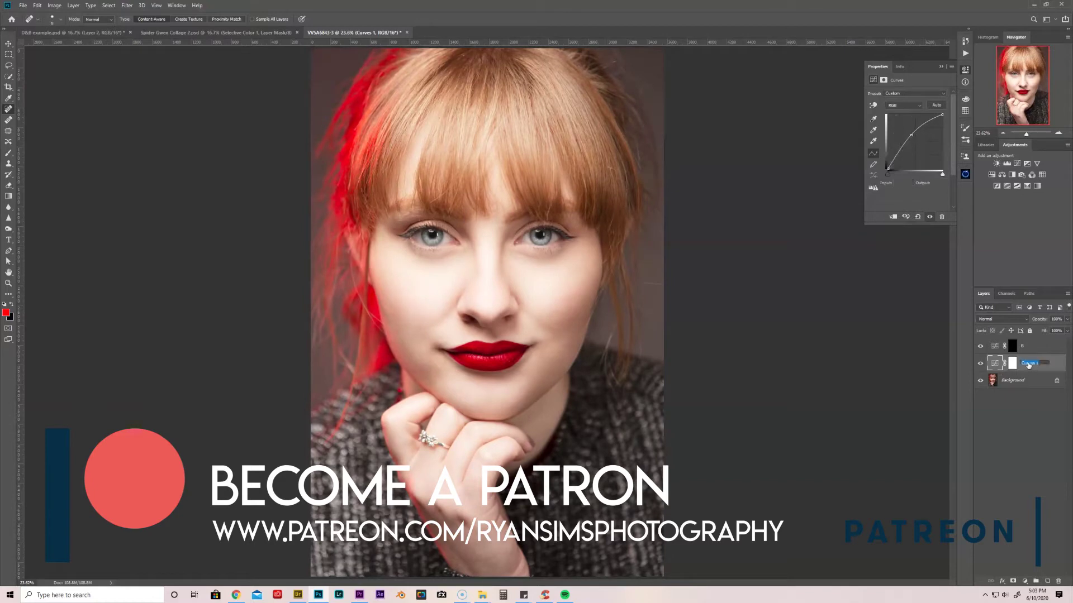
{"action": "type", "text": "D"}
{"action": "left_click", "coordinate": [1012, 364]}
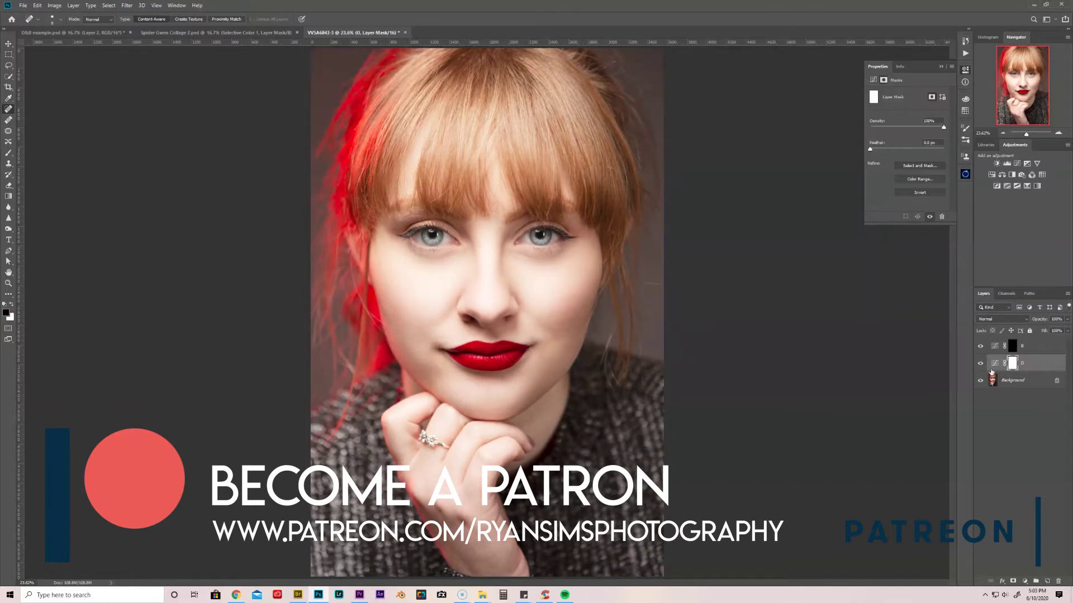
{"action": "key", "text": "ctrl+i"}
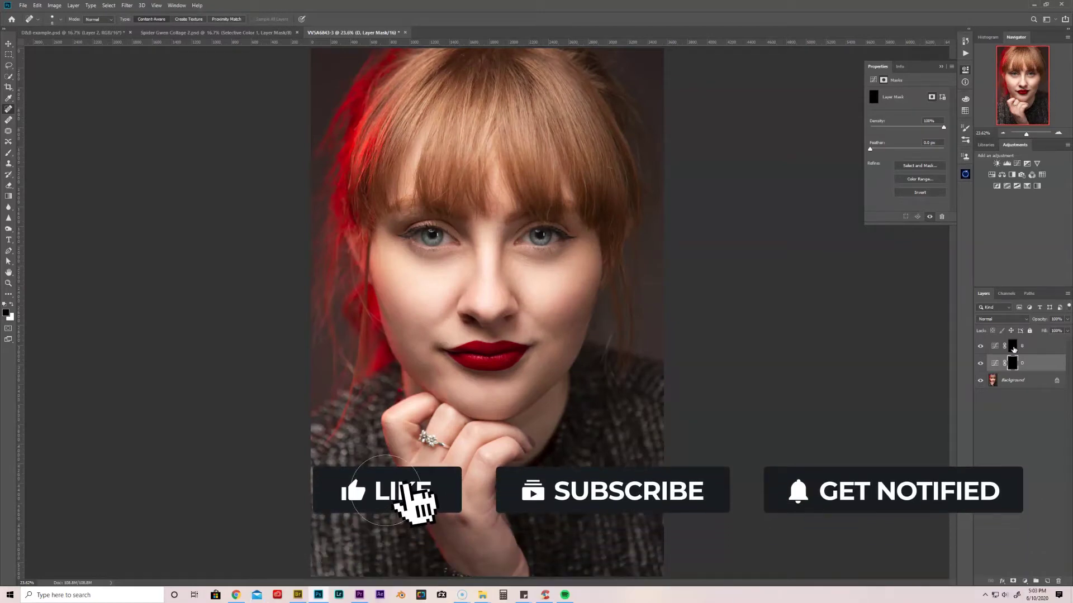
{"action": "left_click", "coordinate": [1013, 347]}
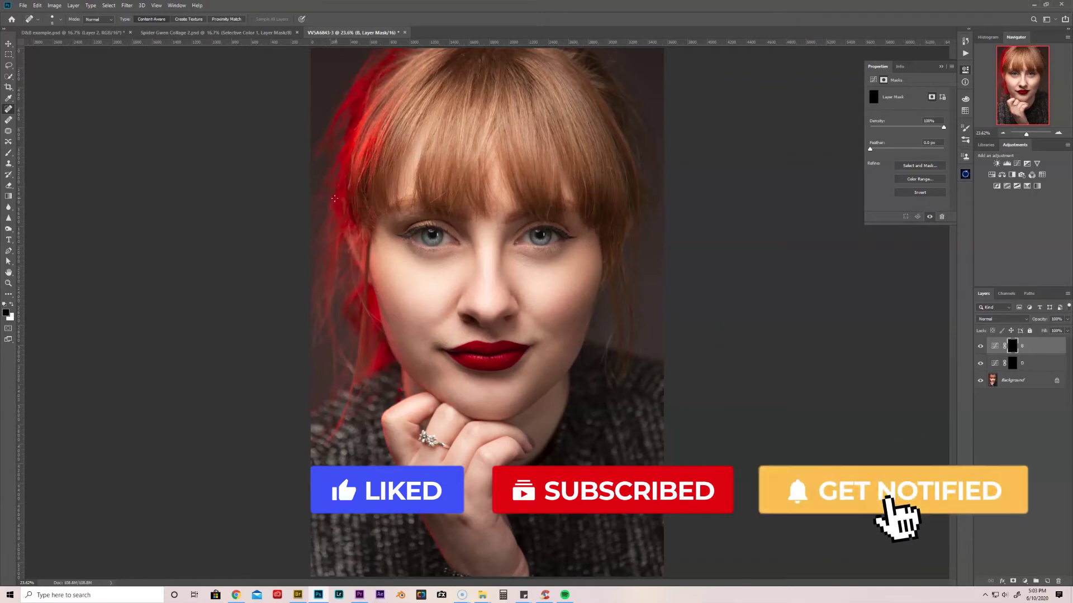
Choose a soft 0%-hardness Brush and set its size for painting on B's mask
{"action": "key", "text": "b"}
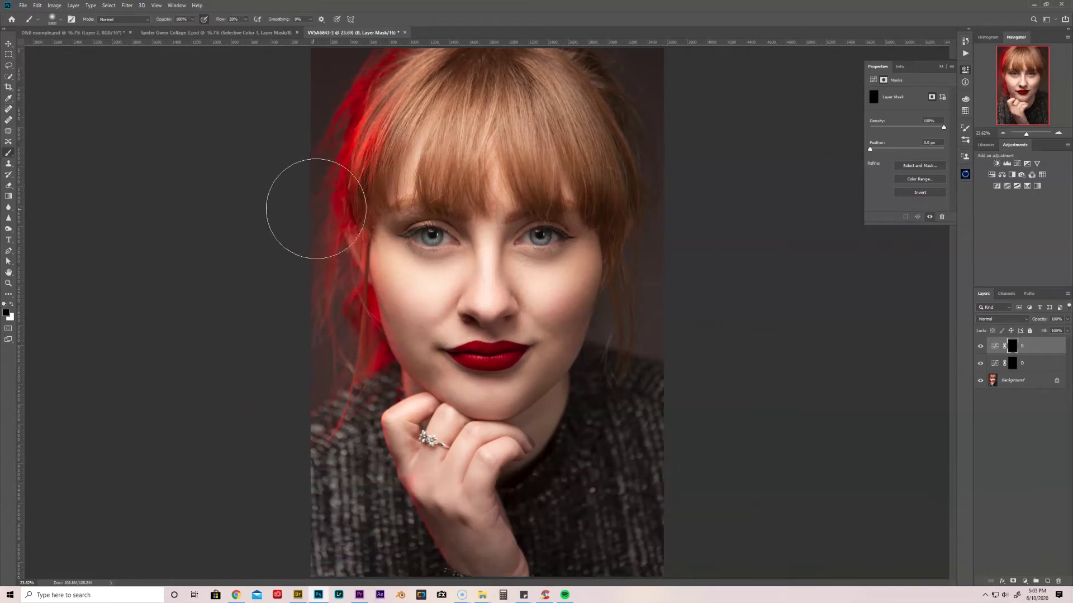
{"action": "key", "text": "bracketleft"}
{"action": "key", "text": "bracketleft"}
{"action": "key", "text": "bracketleft"}
{"action": "key", "text": "bracketleft"}
{"action": "key", "text": "bracketleft"}
{"action": "key", "text": "ctrl+plus"}
{"action": "key", "text": "ctrl+minus"}
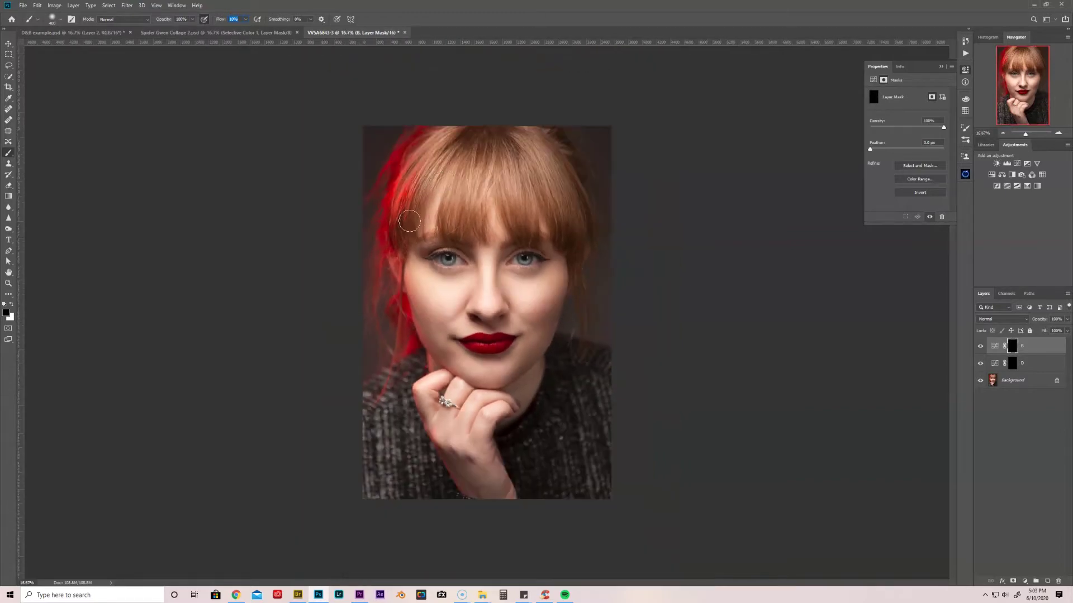
{"action": "right_click", "coordinate": [412, 228]}
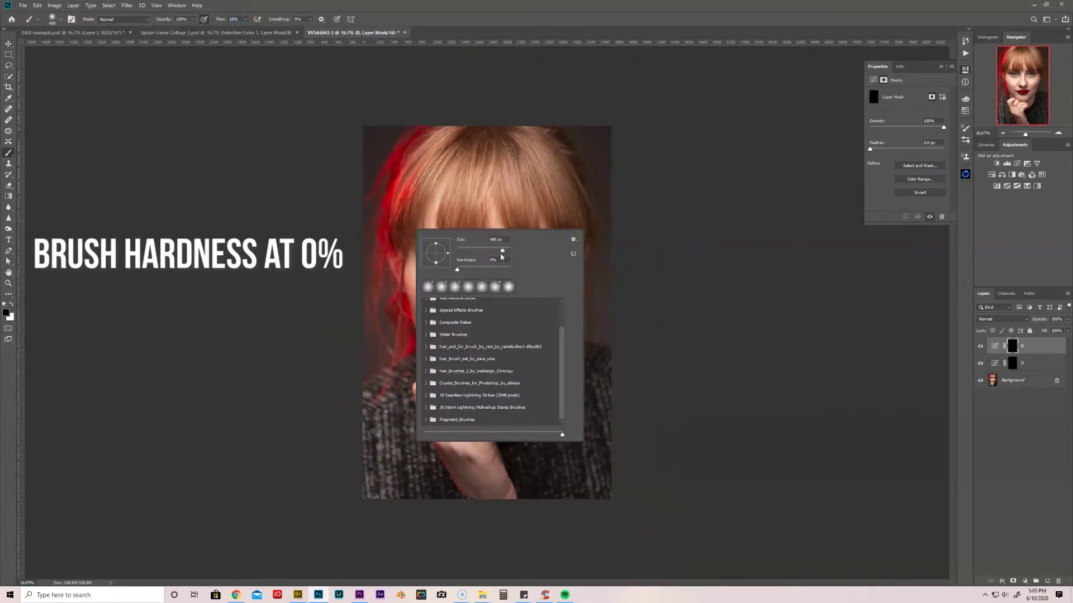
{"action": "left_click_drag", "start_coordinate": [507, 252], "coordinate": [510, 252]}
{"action": "left_click", "coordinate": [247, 204]}
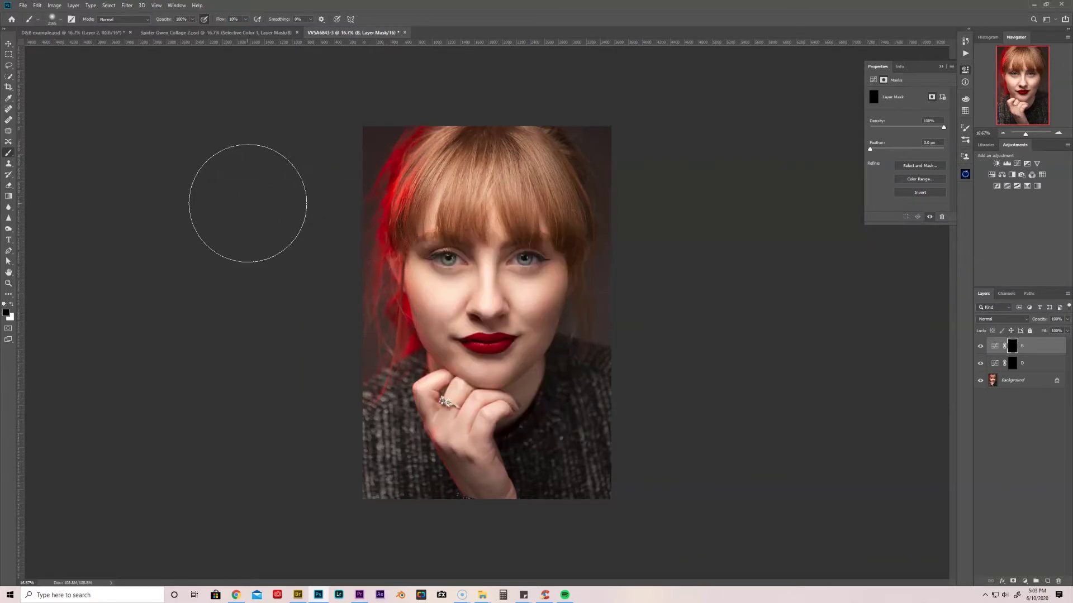
{"action": "key", "text": "bracketleft"}
{"action": "key", "text": "bracketleft"}
{"action": "key", "text": "bracketleft"}
{"action": "key", "text": "bracketleft"}
{"action": "key", "text": "bracketleft"}
Paint white on B's mask over the top of the hair, left cheek and chin
{"action": "mouse_move", "coordinate": [420, 214]}
{"action": "left_mouse_down"}
{"action": "mouse_move", "coordinate": [559, 218]}
{"action": "mouse_move", "coordinate": [515, 217]}
{"action": "left_mouse_up"}
{"action": "key", "text": "bracketleft"}
{"action": "key", "text": "bracketleft"}
{"action": "key", "text": "bracketleft"}
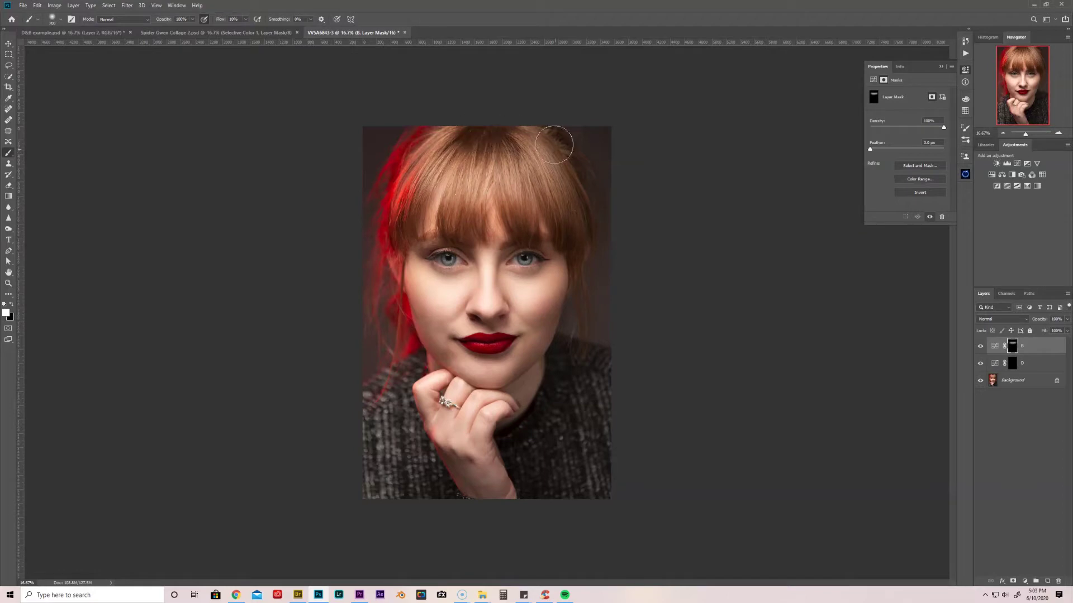
{"action": "key", "text": "bracketleft"}
{"action": "key", "text": "bracketleft"}
{"action": "key", "text": "bracketleft"}
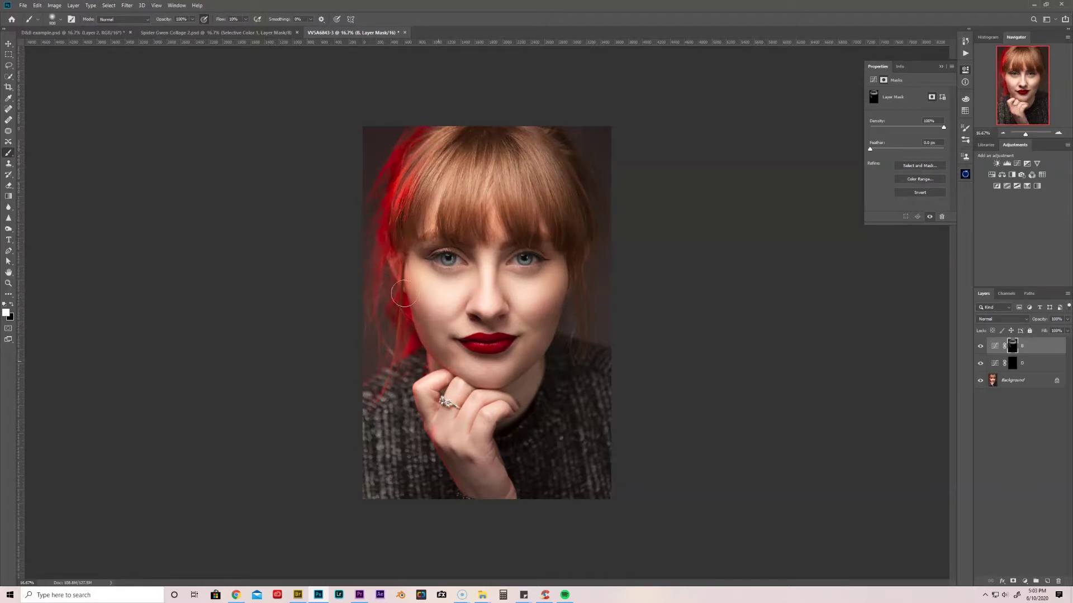
{"action": "left_click_drag", "start_coordinate": [402, 293], "coordinate": [446, 362]}
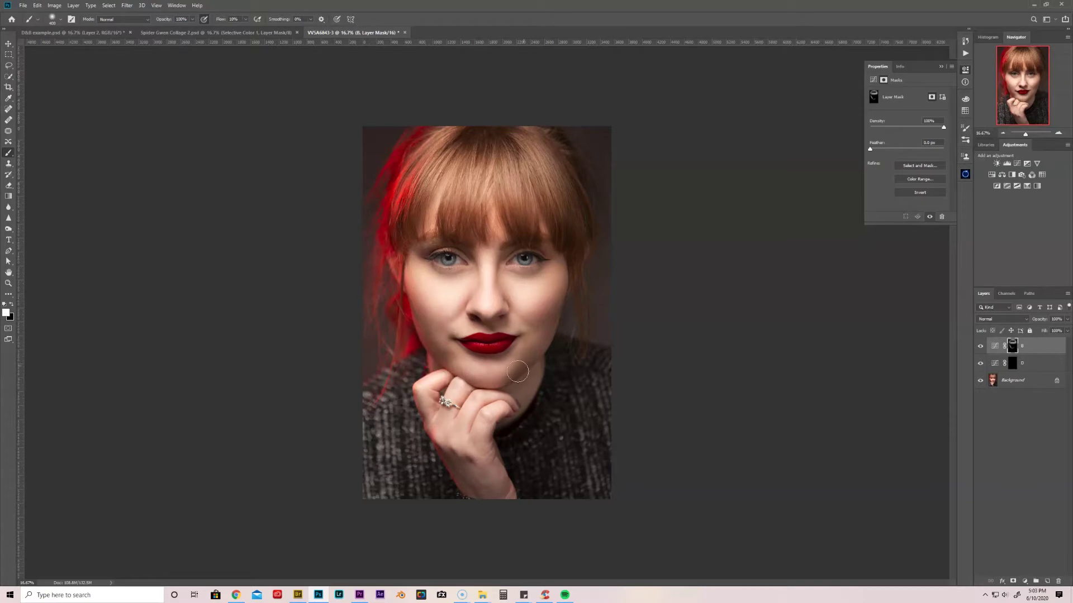
{"action": "key", "text": "bracketright"}
{"action": "key", "text": "bracketleft"}
{"action": "left_click_drag", "start_coordinate": [404, 237], "coordinate": [414, 311]}
Zoom in for finer burning around the nose and lips, then hide B to compare
{"action": "key", "text": "ctrl+plus"}
{"action": "key", "text": "bracketleft"}
{"action": "key", "text": "bracketleft"}
{"action": "key", "text": "bracketleft"}
{"action": "key", "text": "bracketleft"}
{"action": "key", "text": "bracketleft"}
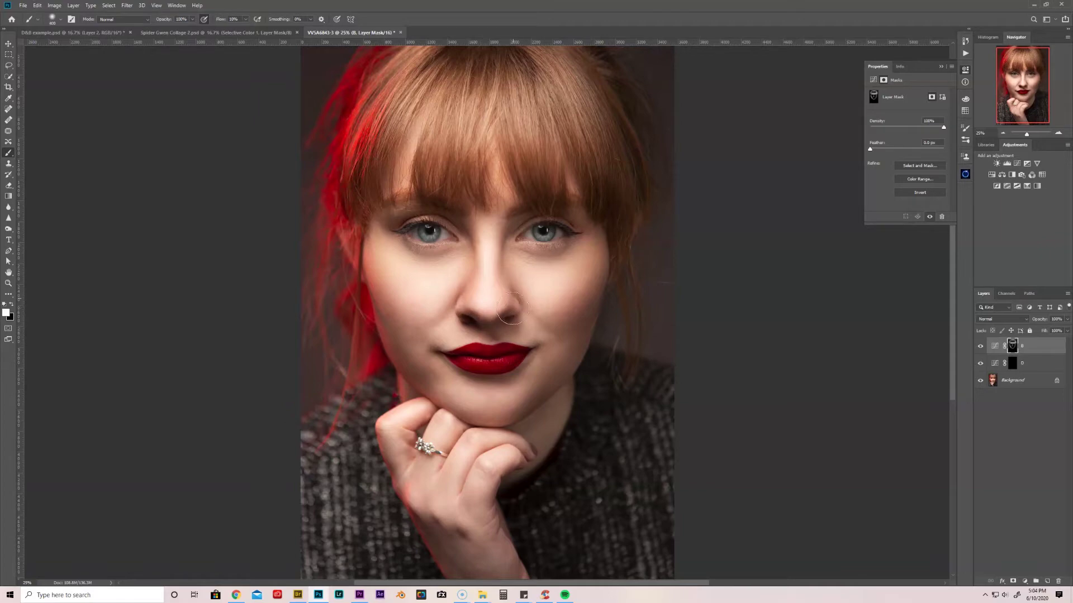
{"action": "key", "text": "bracketleft"}
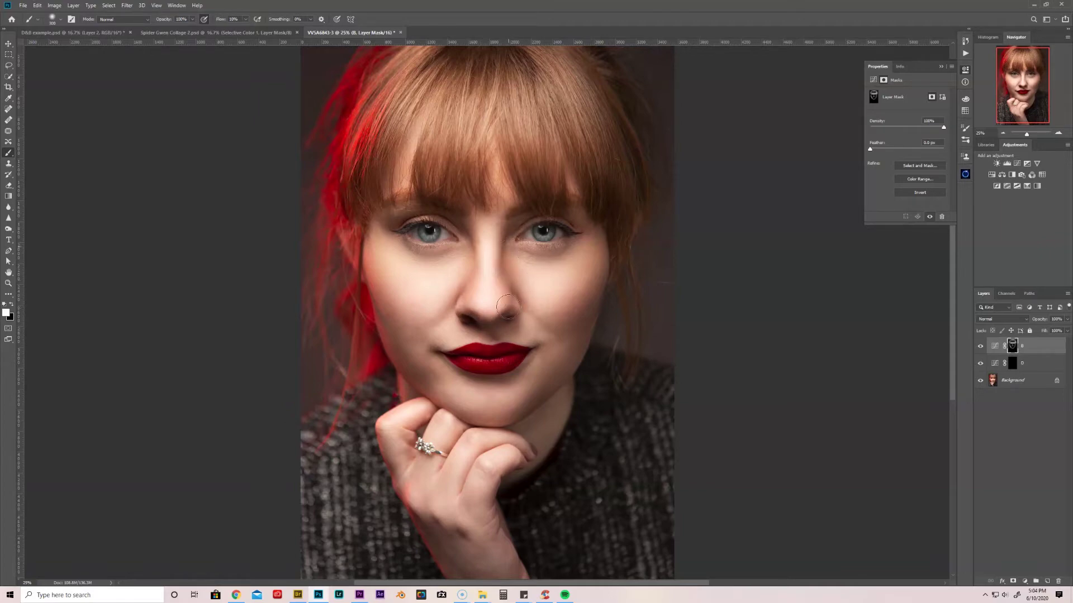
{"action": "key", "text": "bracketleft"}
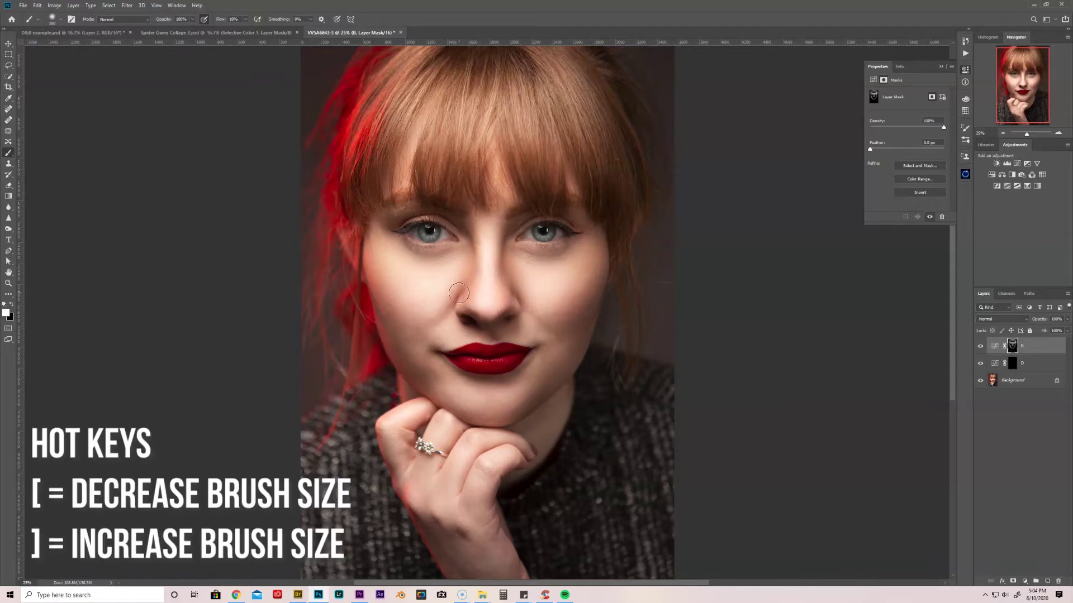
{"action": "key", "text": "bracketleft"}
{"action": "key", "text": "ctrl+plus"}
{"action": "key", "text": "bracketleft"}
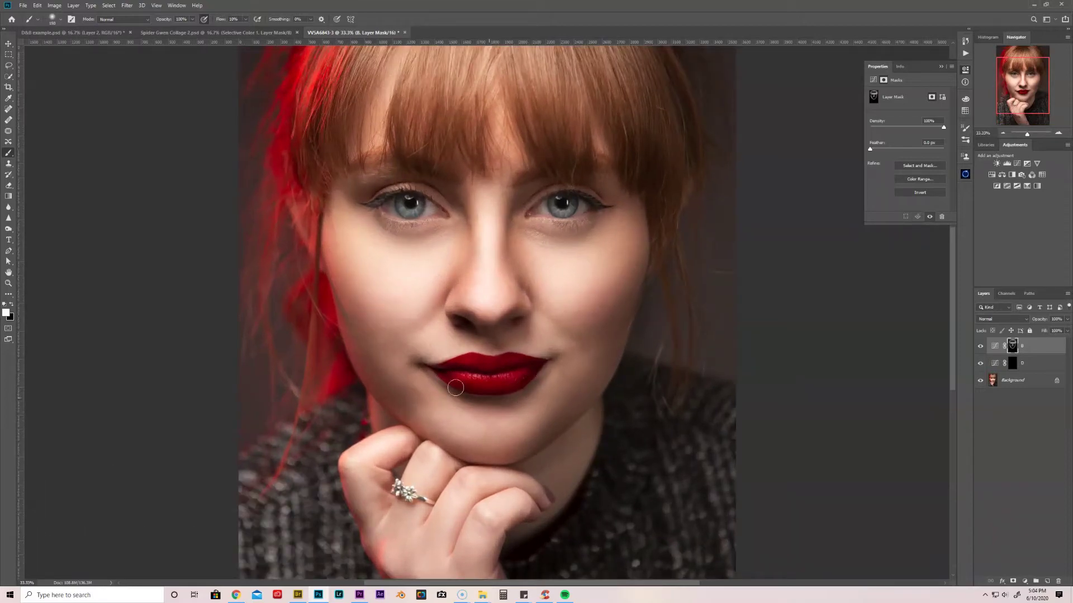
{"action": "key", "text": "bracketleft"}
{"action": "key", "text": "bracketright"}
{"action": "key", "text": "ctrl+minus"}
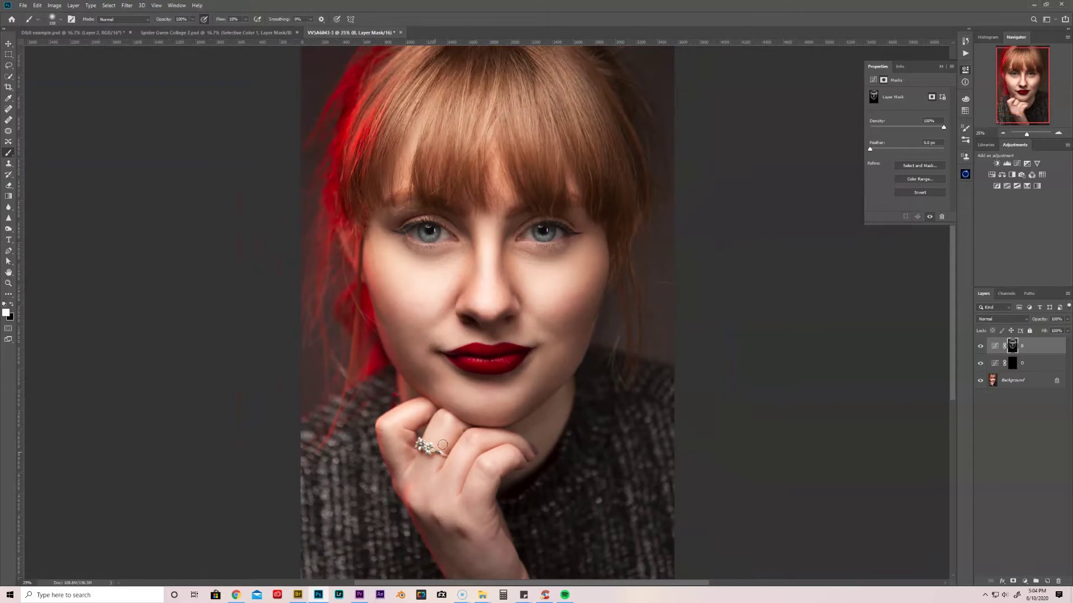
{"action": "left_click", "coordinate": [981, 349]}
{"action": "left_click", "coordinate": [980, 348]}
{"action": "left_click", "coordinate": [980, 348]}
{"action": "left_click", "coordinate": [980, 347]}
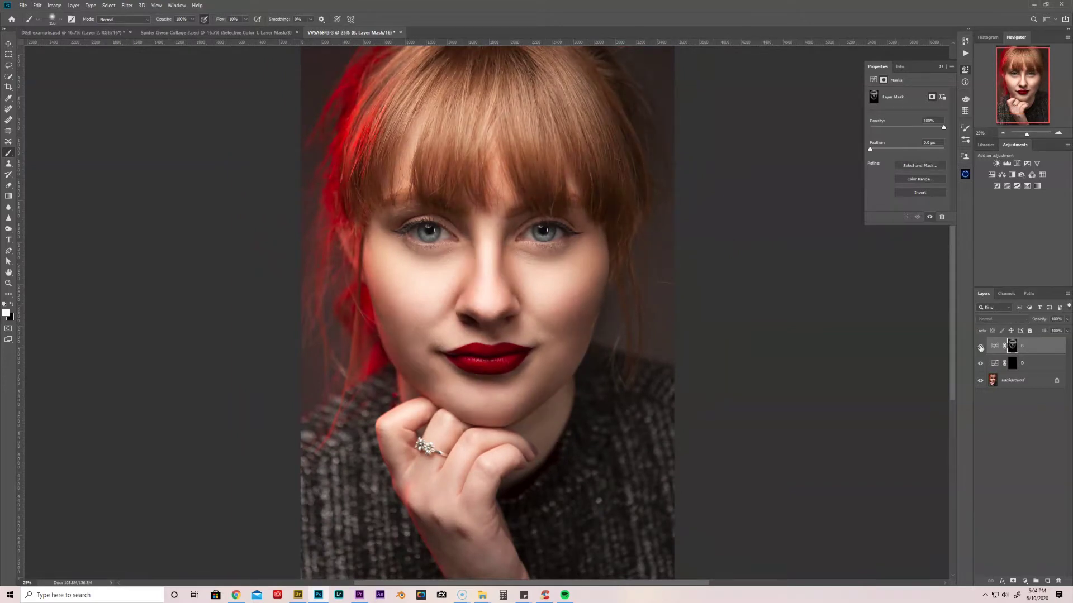
{"action": "left_click", "coordinate": [1012, 348], "text": "alt"}
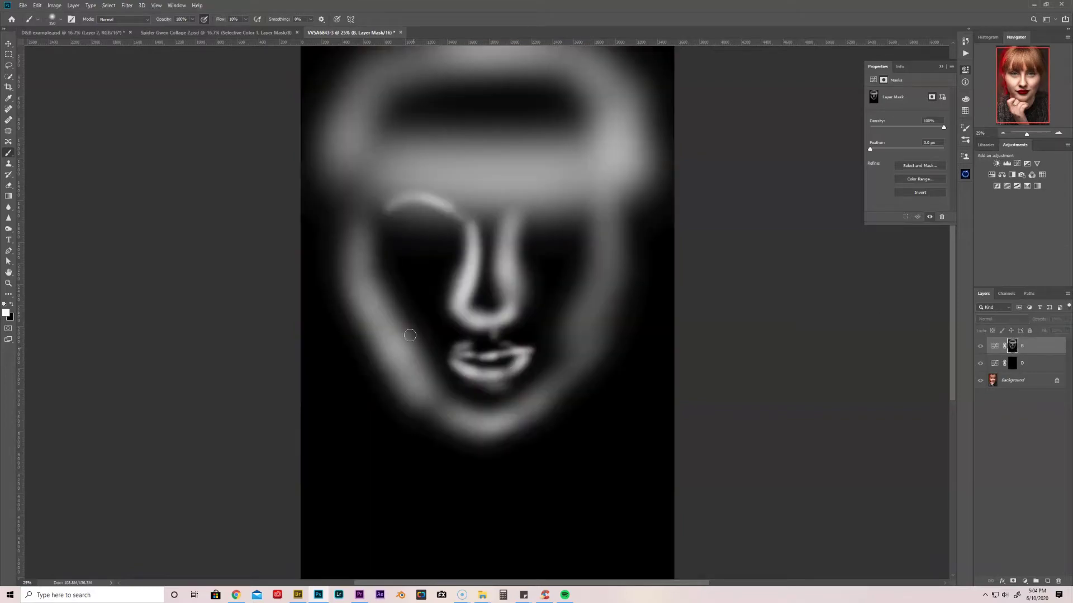
{"action": "left_click", "coordinate": [1012, 347], "text": "alt"}
{"action": "key", "text": "ctrl+plus"}
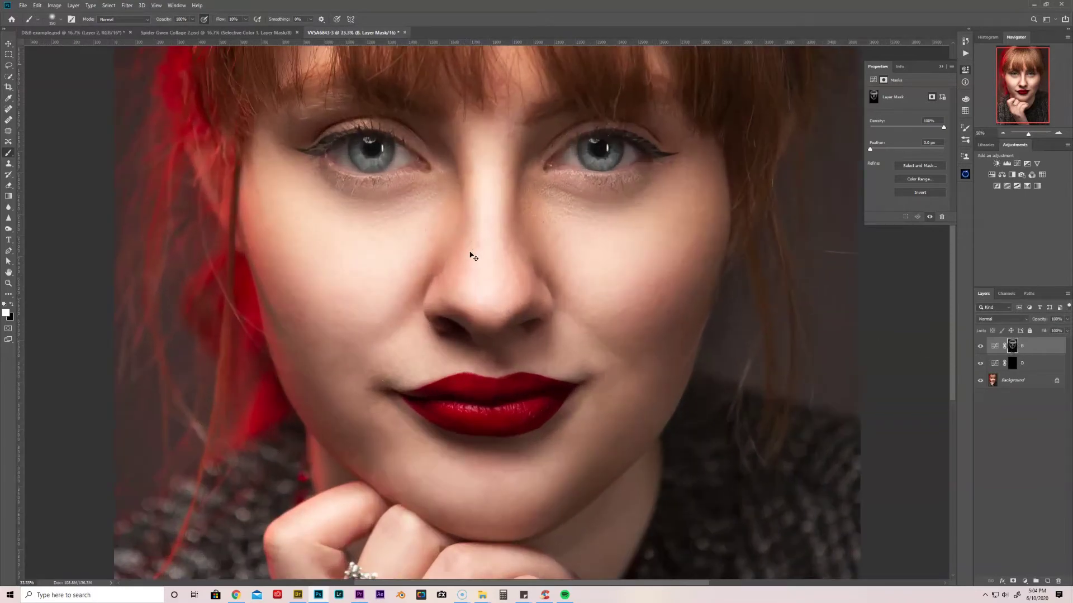
{"action": "key", "text": "space"}
{"action": "left_click_drag", "start_coordinate": [472, 254], "coordinate": [477, 379]}
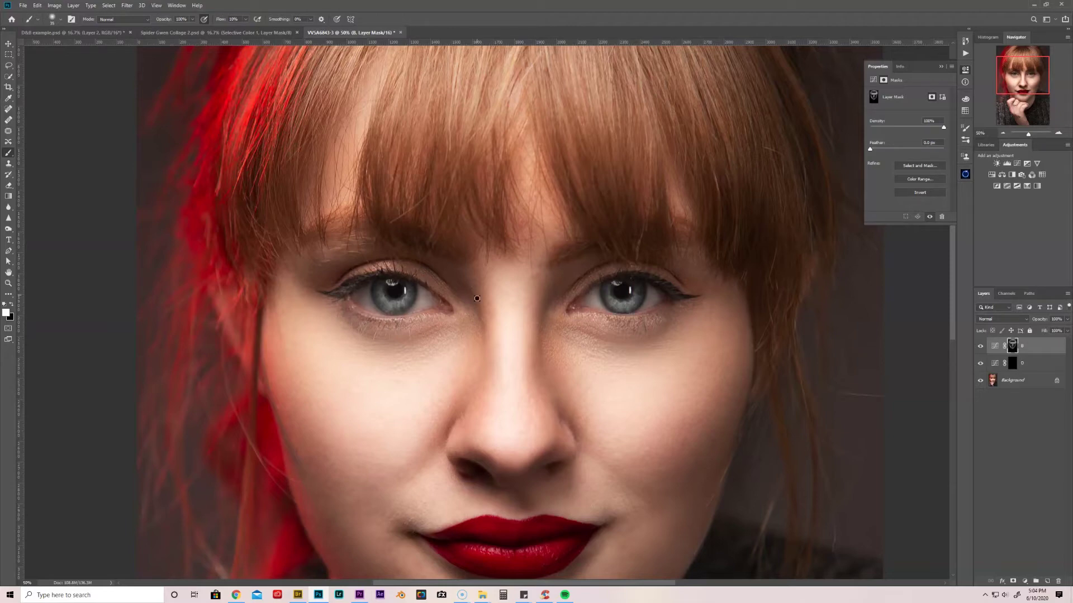
{"action": "key", "text": "ctrl+minus"}
{"action": "key", "text": "ctrl+minus"}
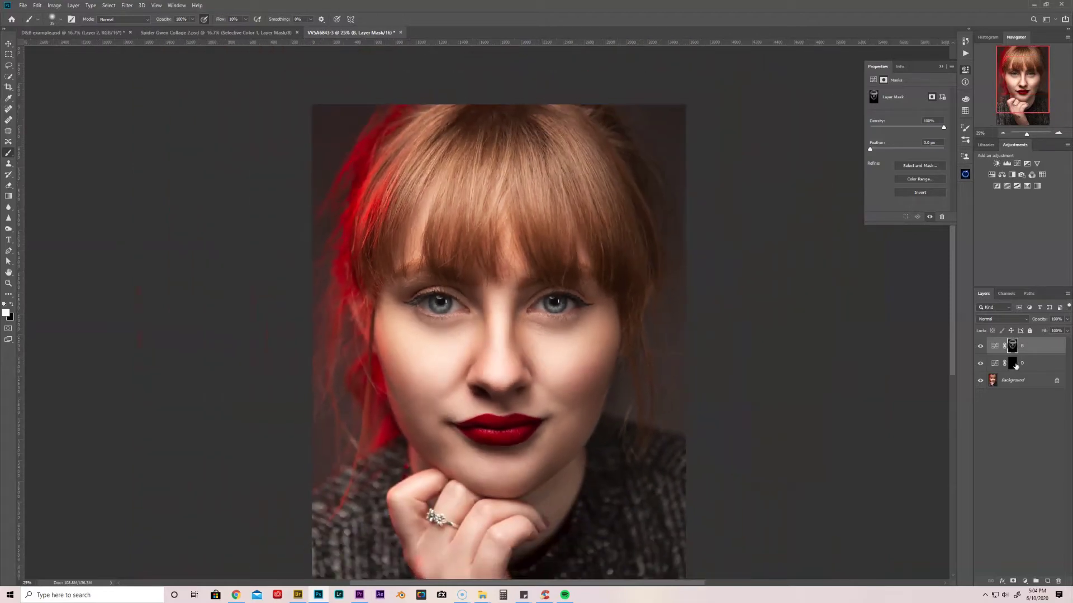
{"action": "left_click", "coordinate": [1016, 367]}
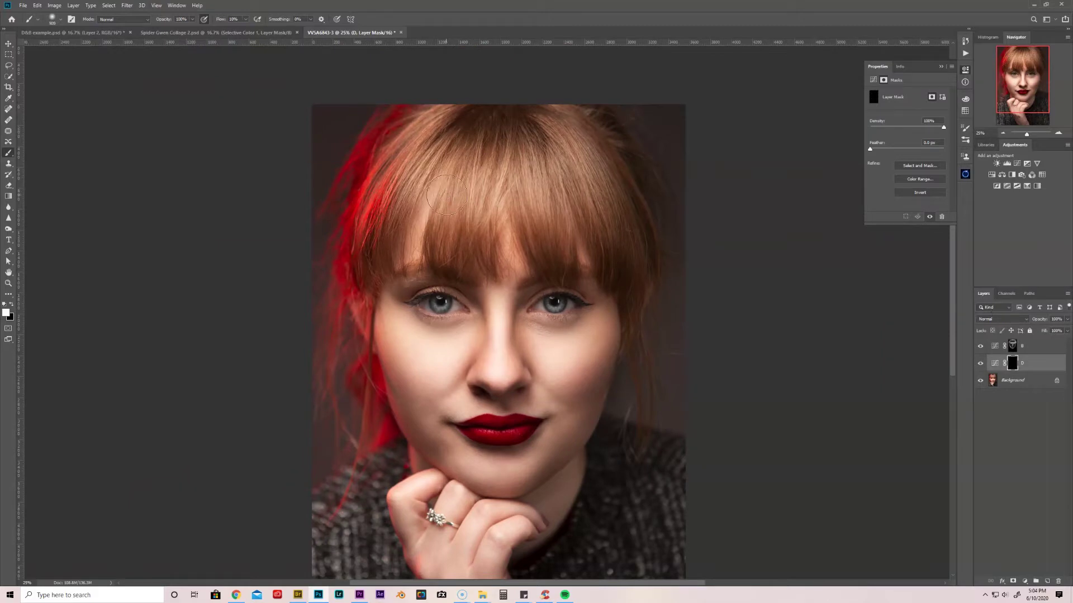
Paint white on layer D's mask to brighten the eyes and nose bridge, shrinking the brush as needed
{"action": "key", "text": "bracketright"}
{"action": "key", "text": "bracketleft"}
{"action": "key", "text": "bracketleft"}
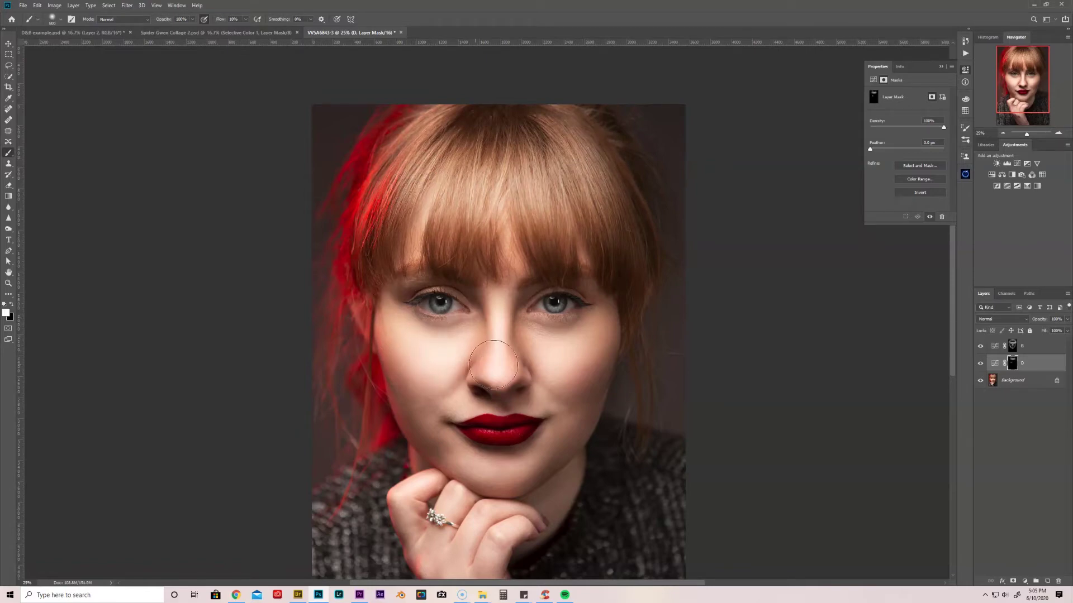
{"action": "key", "text": "bracketleft"}
{"action": "key", "text": "bracketleft"}
{"action": "key", "text": "bracketleft"}
{"action": "key", "text": "bracketleft"}
{"action": "key", "text": "ctrl+plus"}
{"action": "key", "text": "ctrl+plus"}
{"action": "key", "text": "ctrl+plus"}
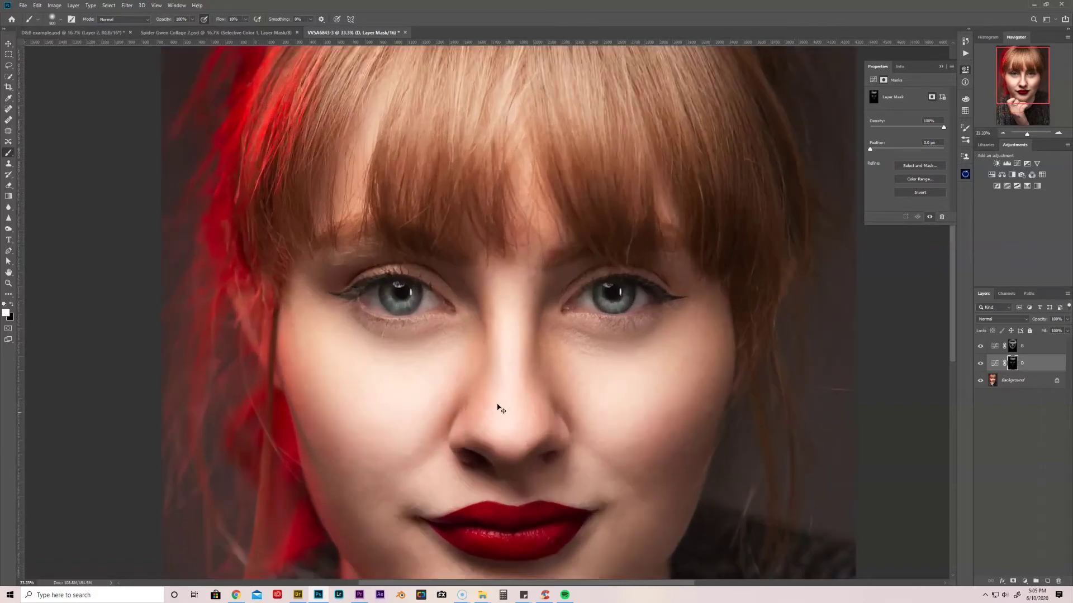
{"action": "scroll", "coordinate": [525, 303], "scroll_direction": "down", "scroll_amount": 2}
{"action": "key", "text": "bracketleft"}
{"action": "key", "text": "bracketleft"}
{"action": "key", "text": "bracketleft"}
{"action": "key", "text": "bracketleft"}
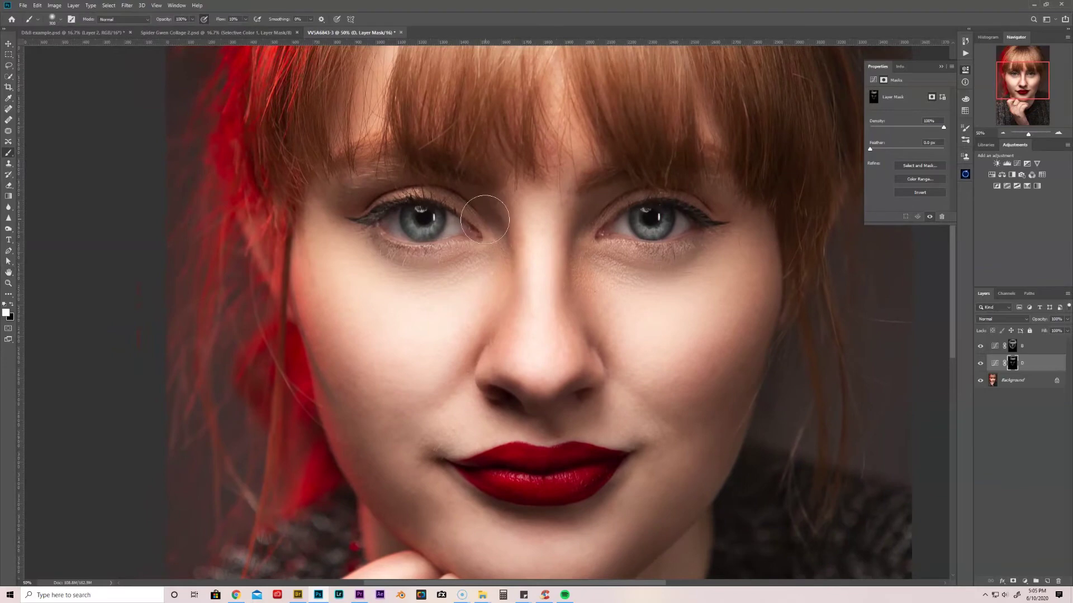
{"action": "key", "text": "bracketleft"}
{"action": "key", "text": "bracketleft"}
{"action": "key", "text": "bracketleft"}
{"action": "key", "text": "bracketleft"}
{"action": "key", "text": "bracketleft"}
{"action": "key", "text": "bracketleft"}
{"action": "key", "text": "bracketleft"}
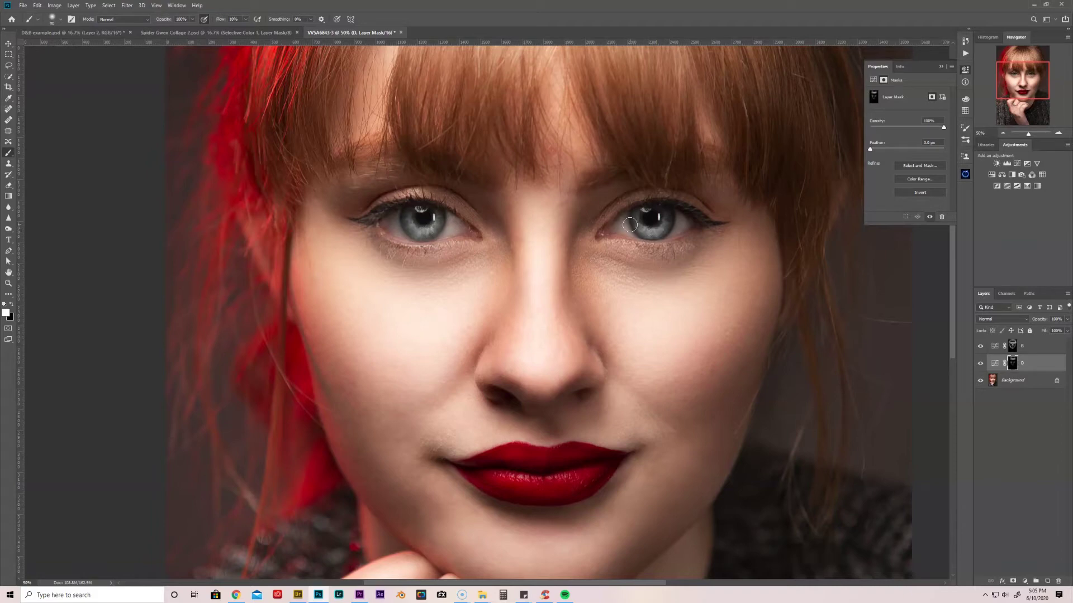
{"action": "key", "text": "bracketleft"}
{"action": "key", "text": "bracketright"}
{"action": "key", "text": "bracketright"}
{"action": "key", "text": "bracketright"}
{"action": "key", "text": "bracketright"}
{"action": "key", "text": "bracketright"}
{"action": "key", "text": "bracketright"}
{"action": "left_click_drag", "start_coordinate": [535, 168], "coordinate": [536, 268]}
{"action": "key", "text": "bracketleft"}
{"action": "key", "text": "bracketleft"}
{"action": "key", "text": "bracketleft"}
{"action": "key", "text": "bracketleft"}
{"action": "key", "text": "bracketleft"}
{"action": "key", "text": "bracketleft"}
{"action": "key", "text": "bracketleft"}
{"action": "key", "text": "bracketleft"}
{"action": "key", "text": "bracketleft"}
{"action": "key", "text": "bracketright"}
{"action": "key", "text": "bracketright"}
{"action": "key", "text": "ctrl+minus"}
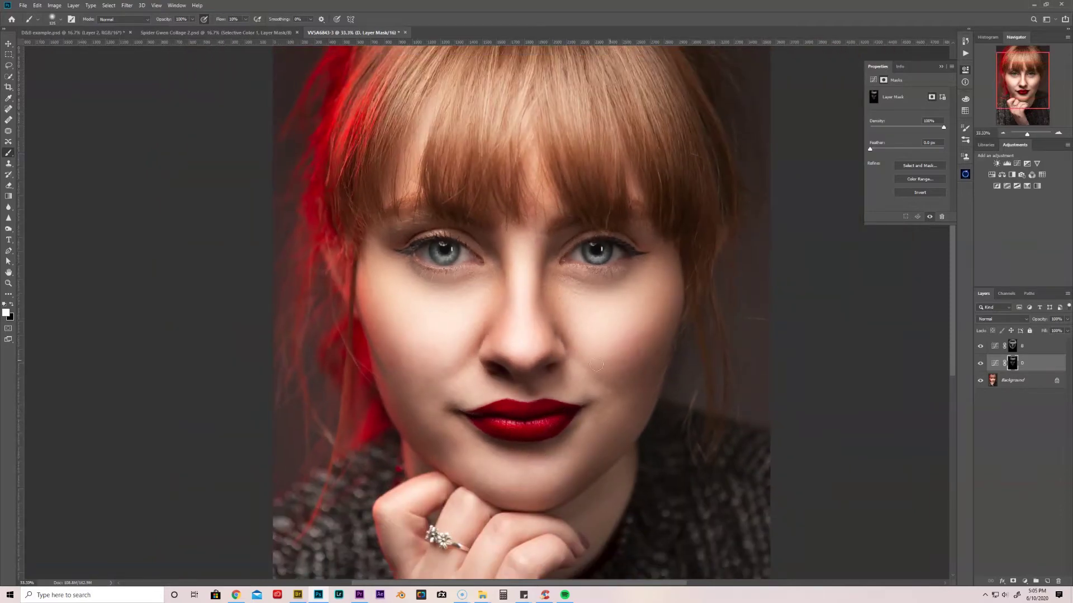
View layer D's mask alone, then toggle the curves layers to compare before and after
{"action": "left_click", "coordinate": [1013, 364], "text": "alt"}
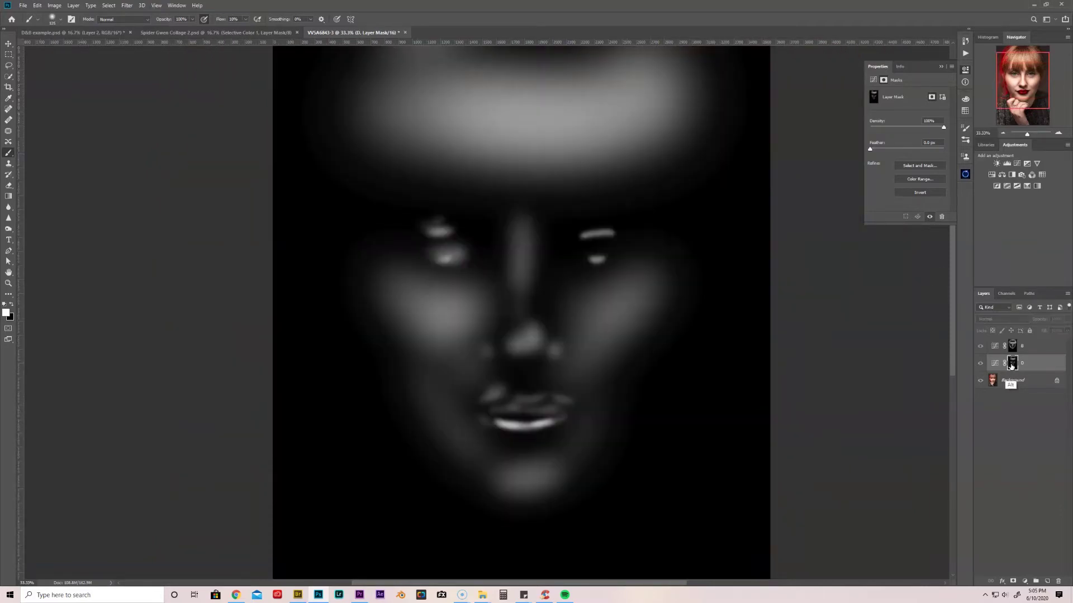
{"action": "left_click", "coordinate": [998, 369], "text": "alt"}
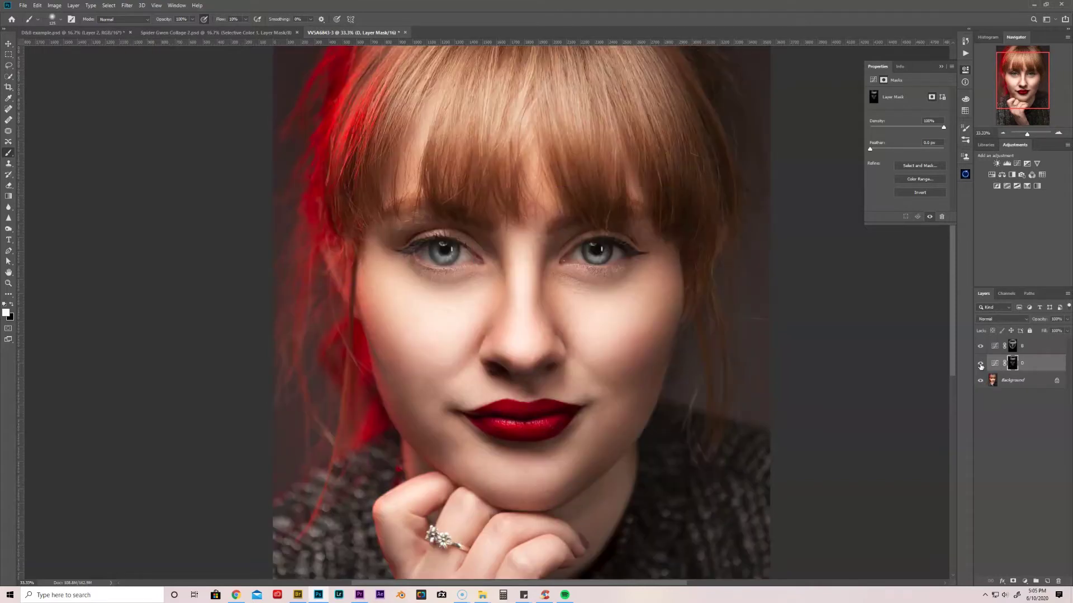
{"action": "left_click", "coordinate": [980, 364]}
{"action": "left_click", "coordinate": [980, 365]}
{"action": "left_click_drag", "start_coordinate": [981, 347], "coordinate": [980, 365]}
{"action": "left_click", "coordinate": [980, 364]}
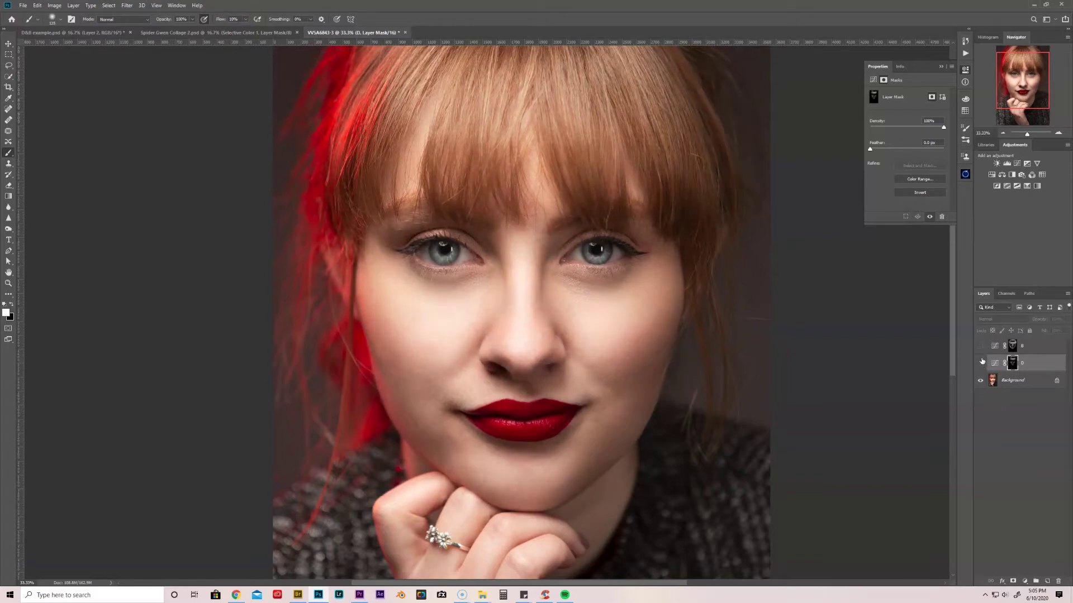
{"action": "left_click", "coordinate": [980, 364]}
{"action": "key", "text": "ctrl+minus"}
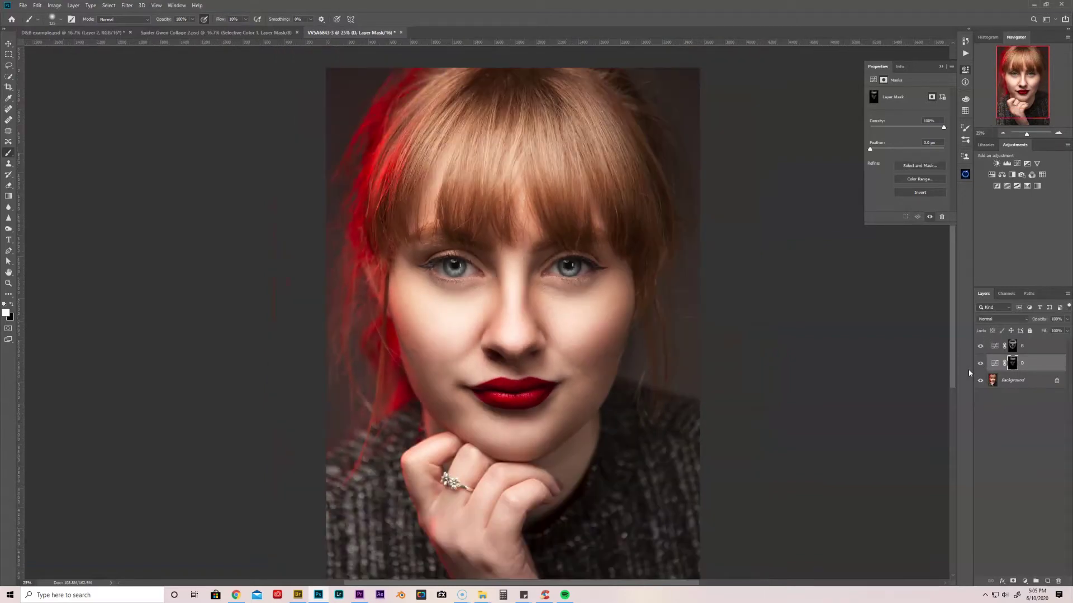
Set both Curves layers to 50% opacity, compare them, then delete both
{"action": "left_click", "coordinate": [1035, 348], "text": "shift"}
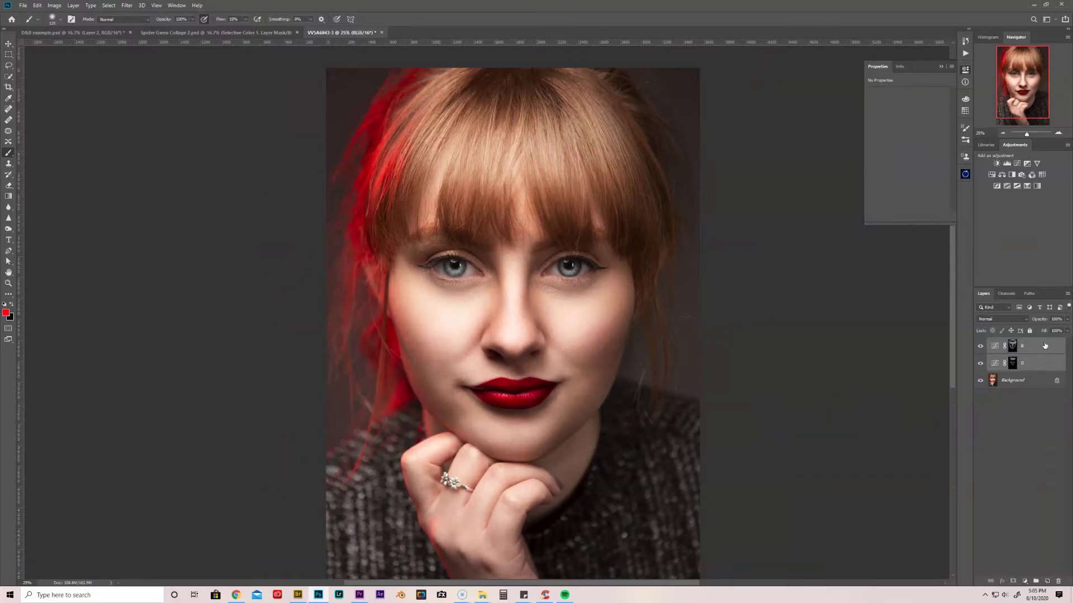
{"action": "left_click", "coordinate": [1067, 320]}
{"action": "left_click_drag", "start_coordinate": [1054, 331], "coordinate": [1050, 332]}
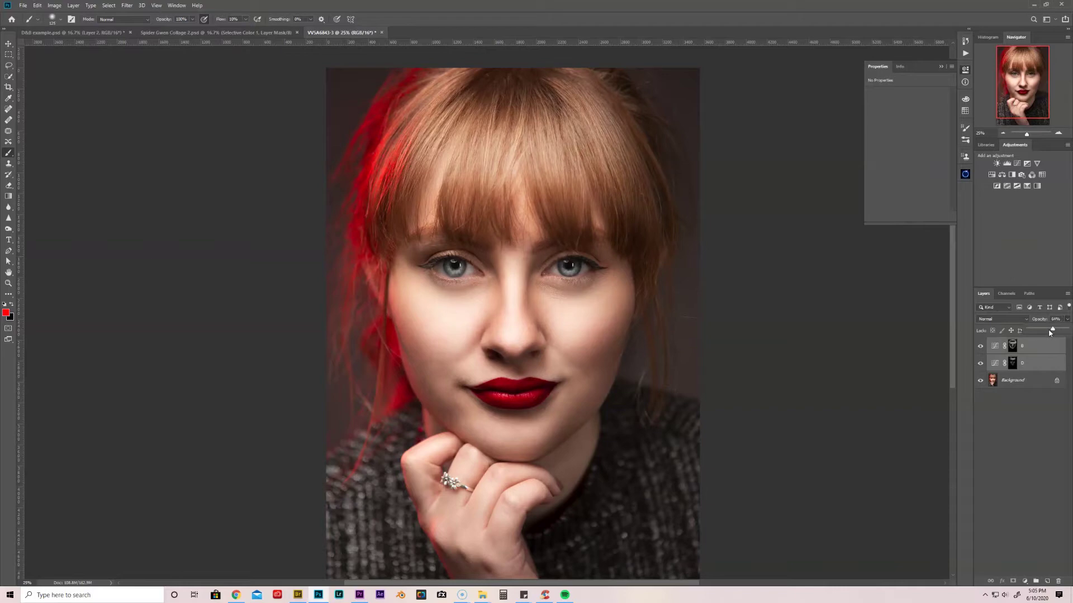
{"action": "left_click", "coordinate": [981, 347]}
{"action": "left_click", "coordinate": [979, 364]}
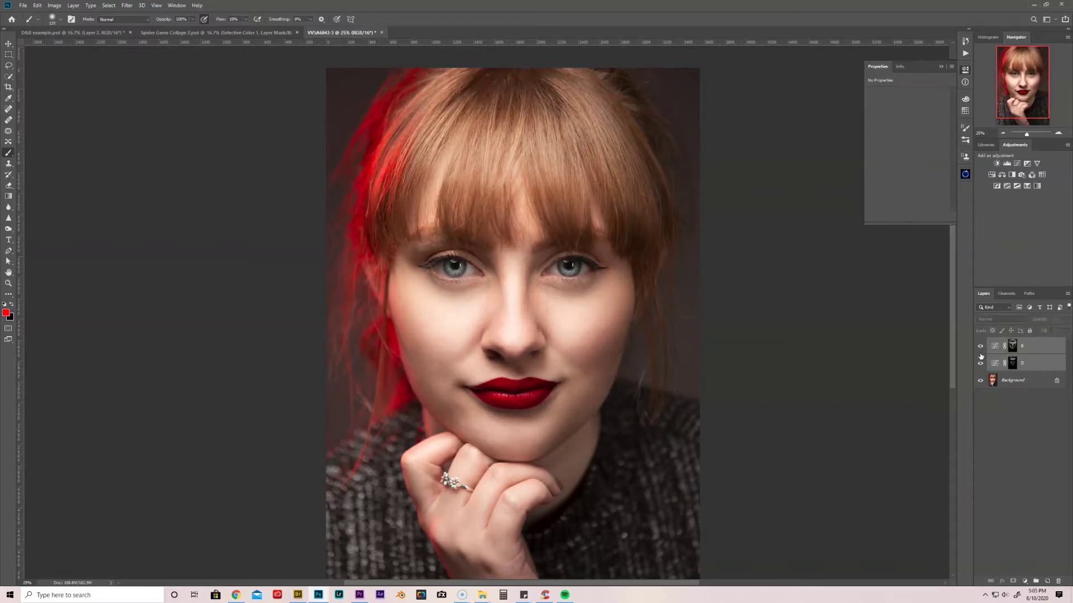
{"action": "left_click", "coordinate": [980, 363]}
{"action": "left_click_drag", "start_coordinate": [979, 364], "coordinate": [985, 390]}
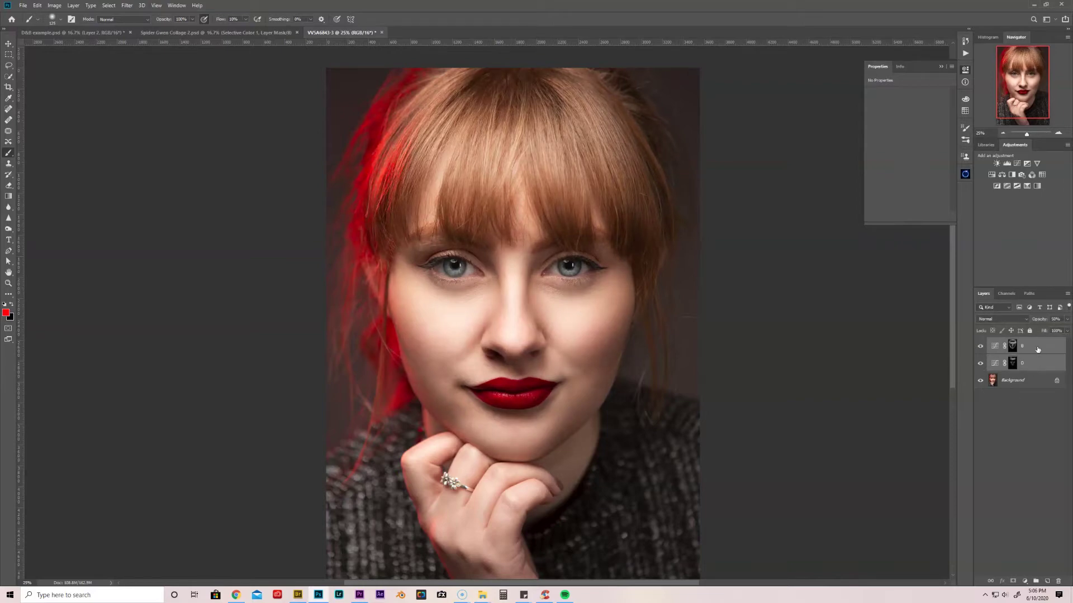
{"action": "key", "text": "Delete"}
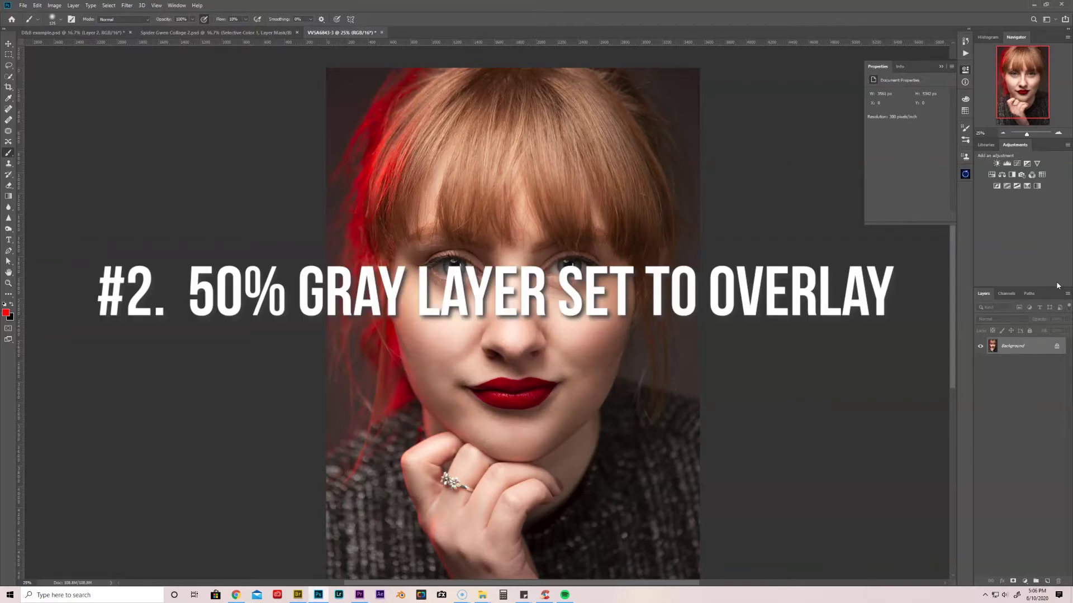
Create a 50% gray Overlay layer named DB and toggle the Background to check it
{"action": "key", "text": "ctrl+shift+n"}
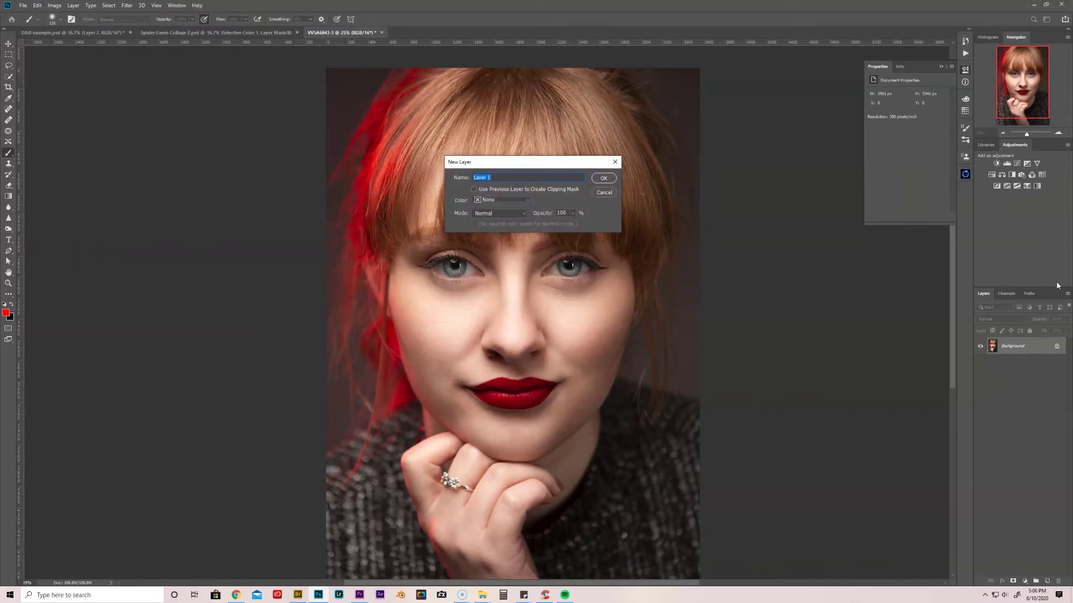
{"action": "left_click", "coordinate": [494, 216]}
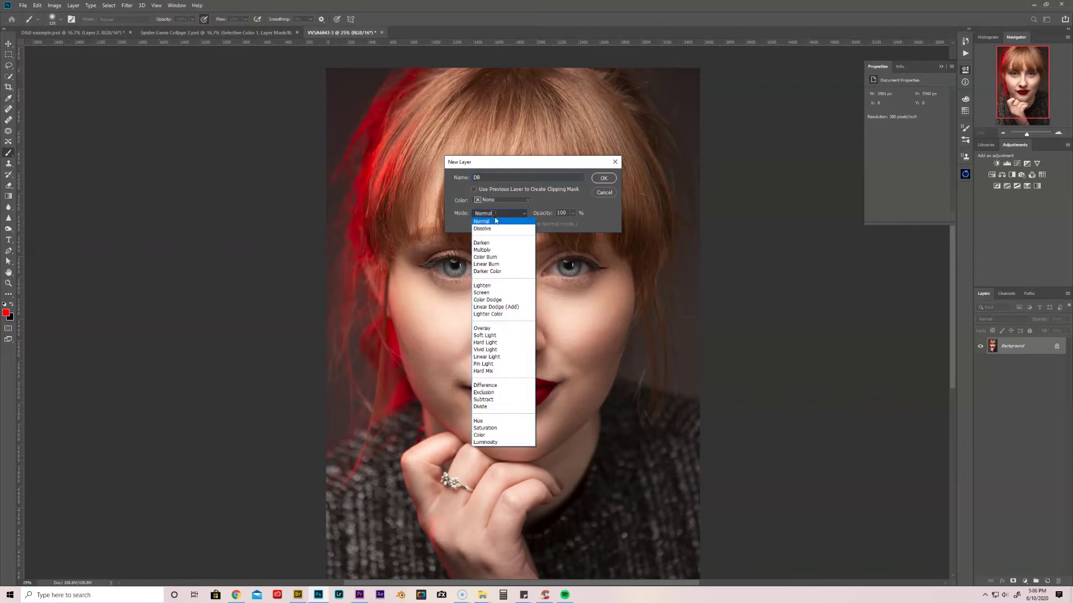
{"action": "left_click", "coordinate": [489, 329]}
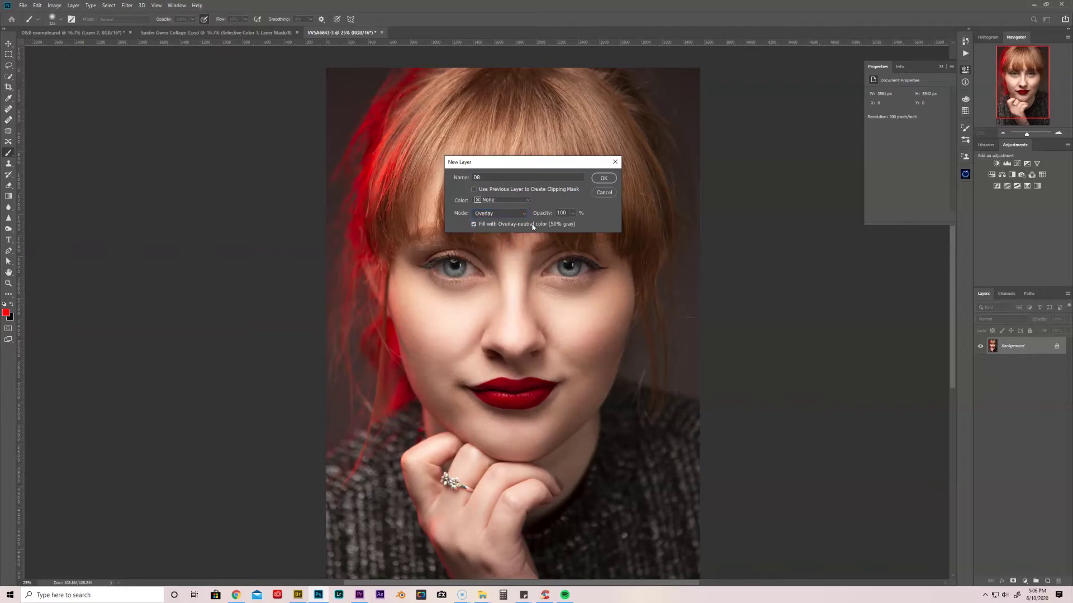
{"action": "left_click", "coordinate": [602, 179]}
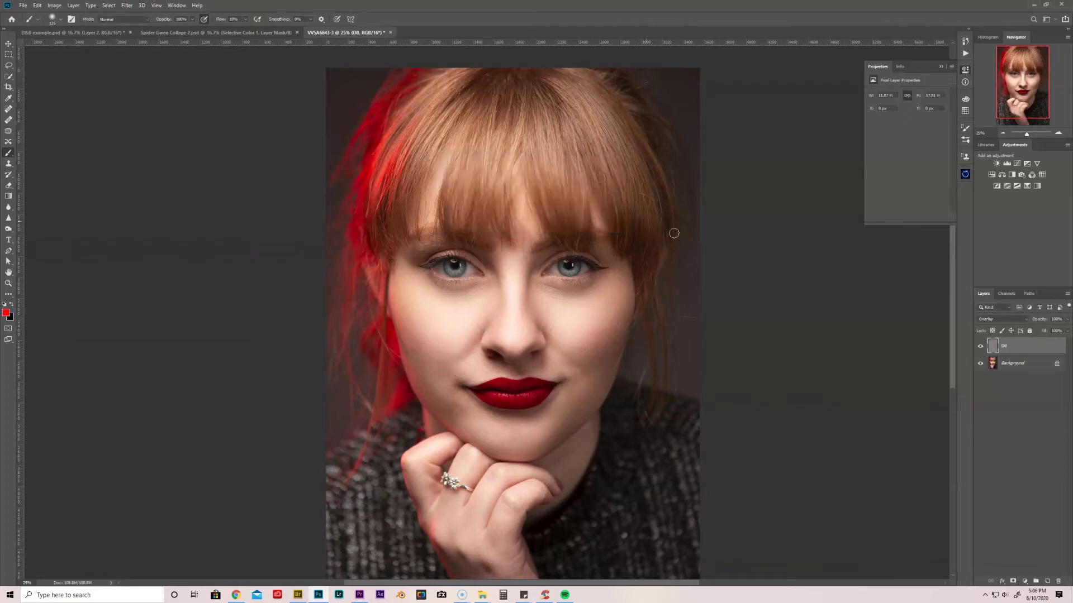
{"action": "left_click", "coordinate": [981, 346], "text": "alt"}
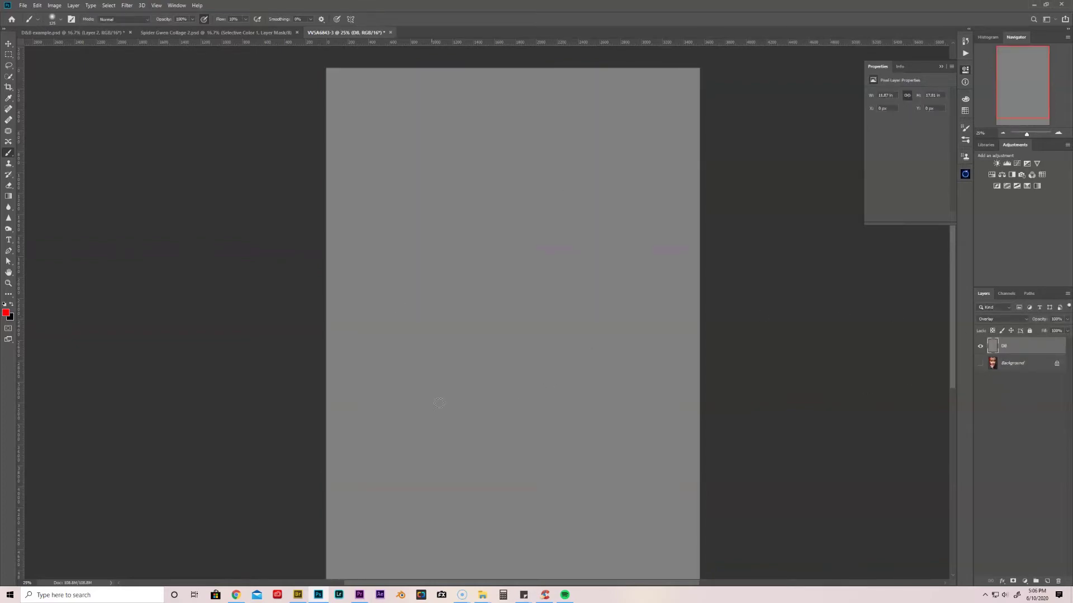
{"action": "left_click", "coordinate": [980, 363]}
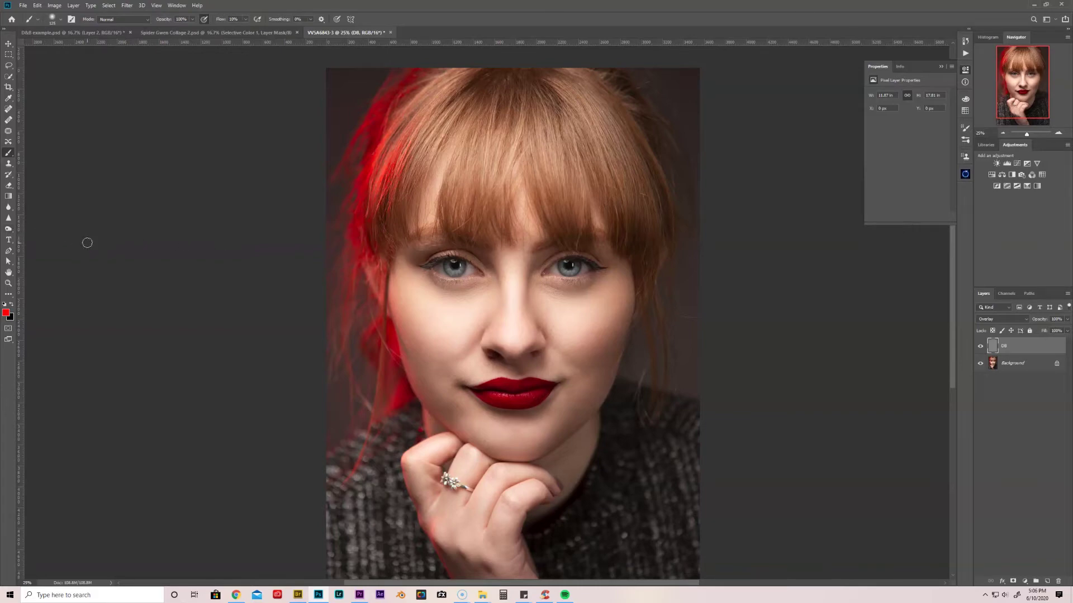
{"action": "key", "text": "o"}
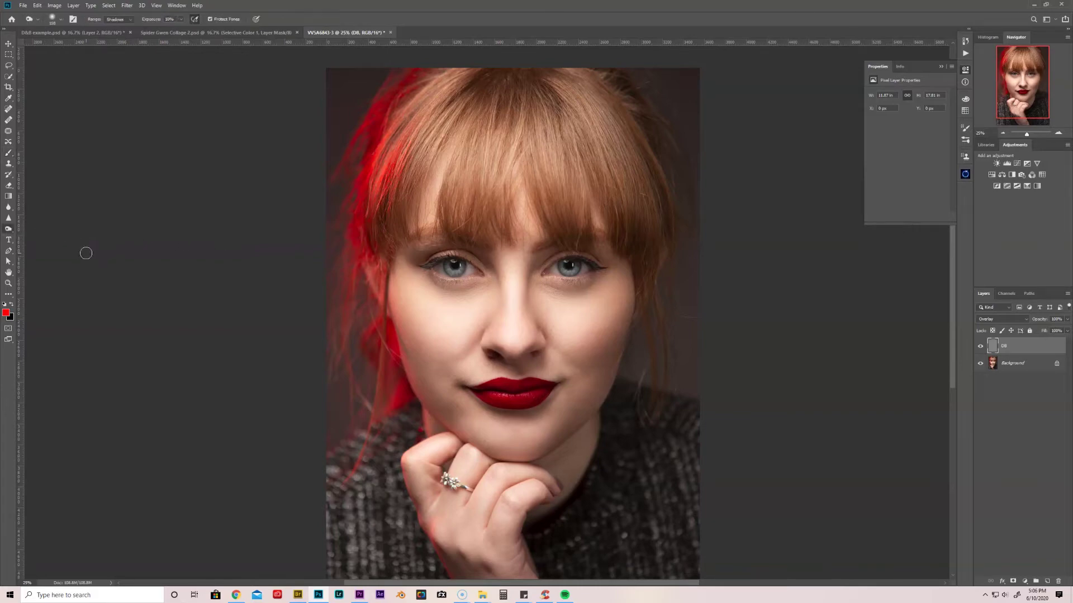
Pick the Burn Tool, then briefly paint with the Brush on the gray layer over the hair
{"action": "right_click", "coordinate": [9, 229]}
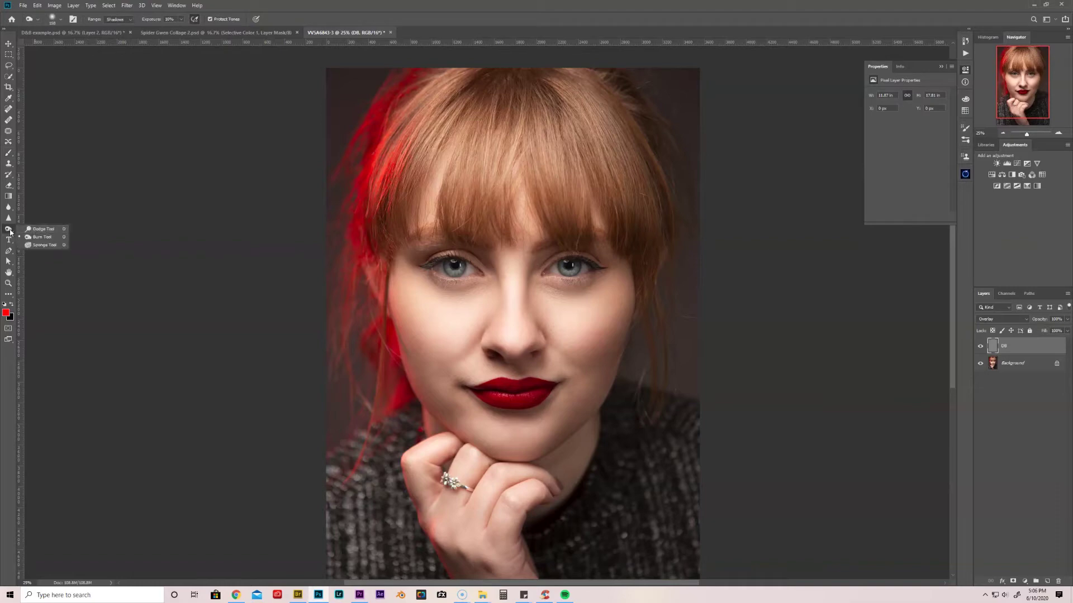
{"action": "left_click", "coordinate": [37, 241]}
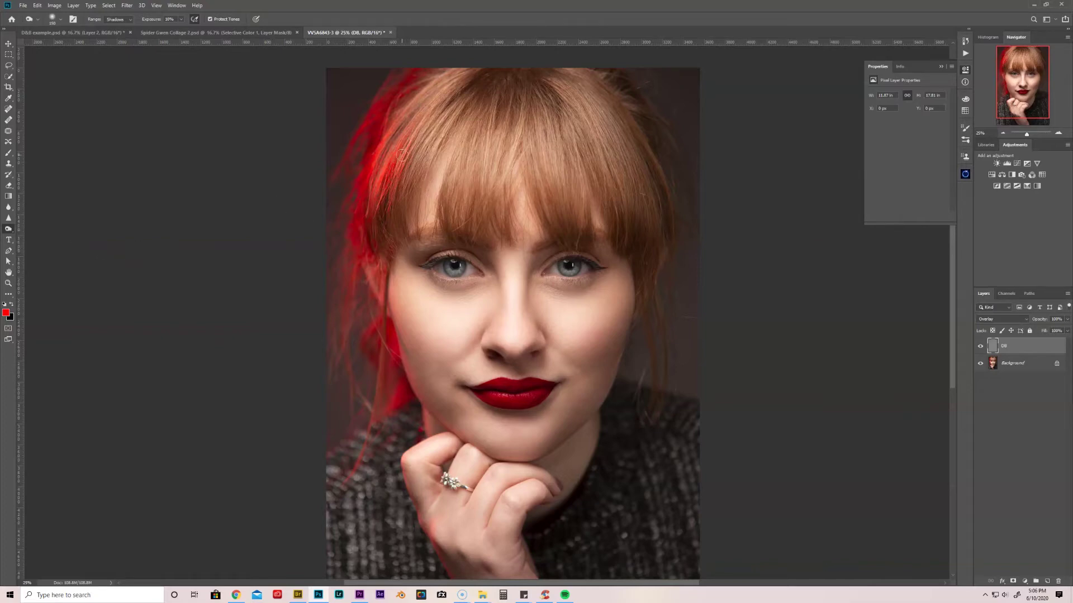
{"action": "key", "text": "b"}
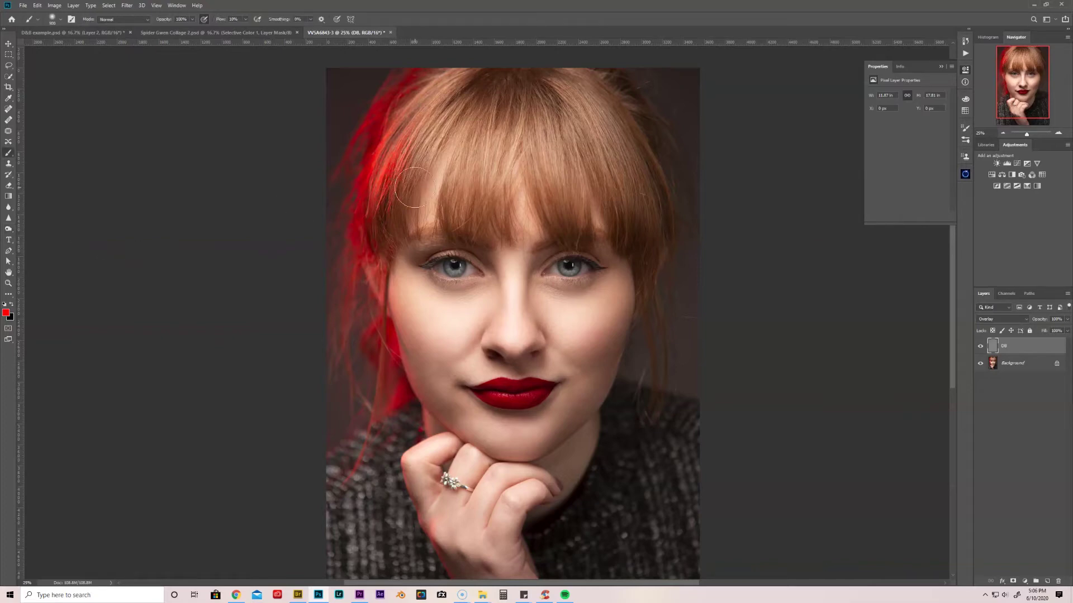
{"action": "mouse_move", "coordinate": [412, 190]}
{"action": "left_mouse_down"}
{"action": "mouse_move", "coordinate": [394, 196]}
{"action": "mouse_move", "coordinate": [385, 181]}
{"action": "mouse_move", "coordinate": [378, 198]}
{"action": "left_mouse_up"}
Set the toning tool's Range to Midtones and switch through Dodge back to the Burn Tool
{"action": "left_click", "coordinate": [8, 230]}
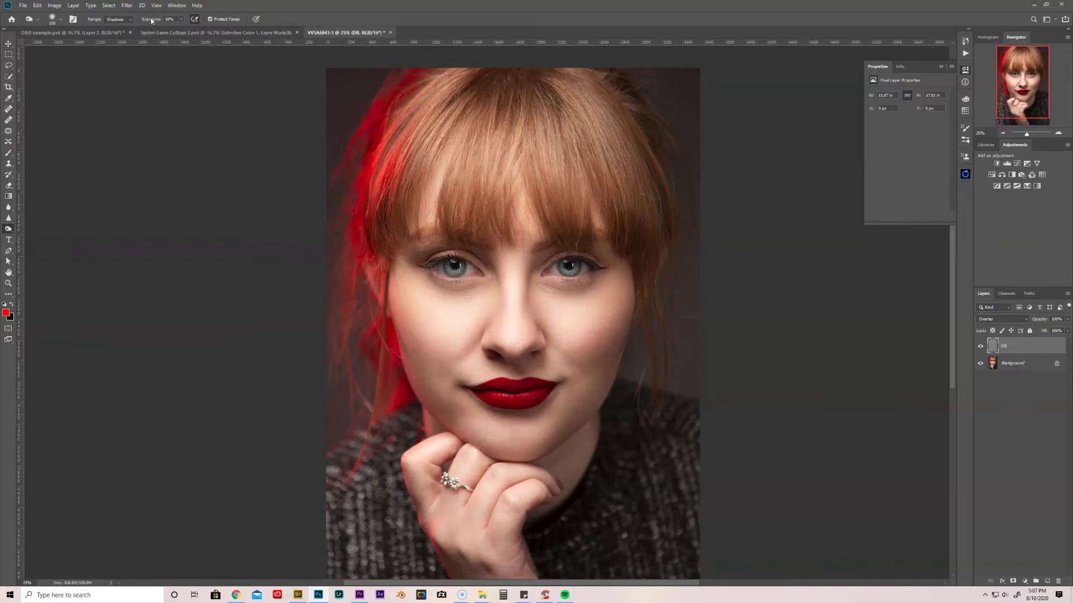
{"action": "left_click", "coordinate": [119, 19]}
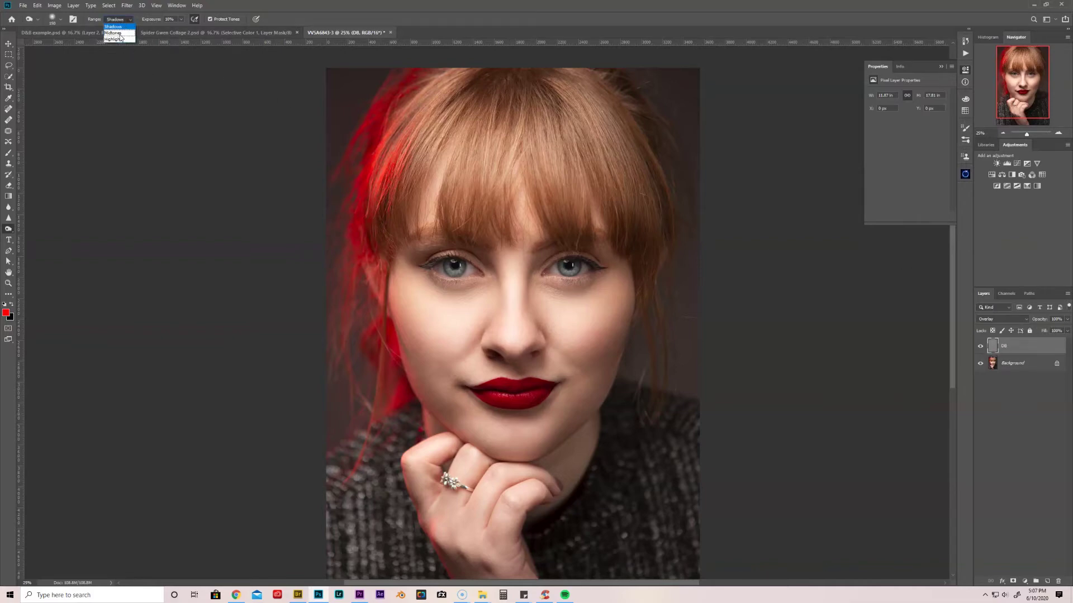
{"action": "left_click", "coordinate": [121, 33]}
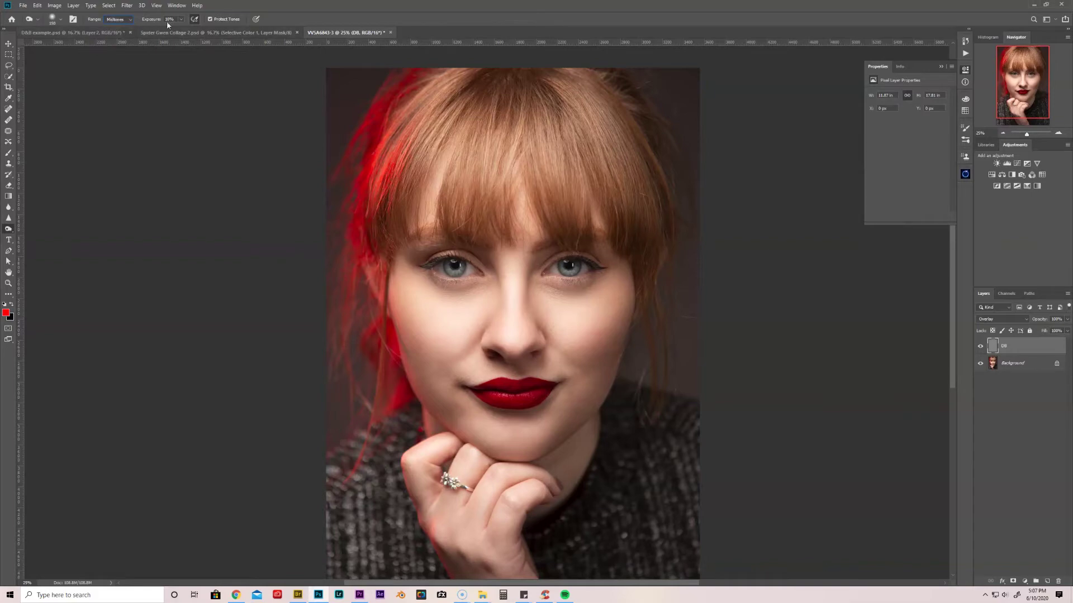
{"action": "right_click", "coordinate": [8, 230]}
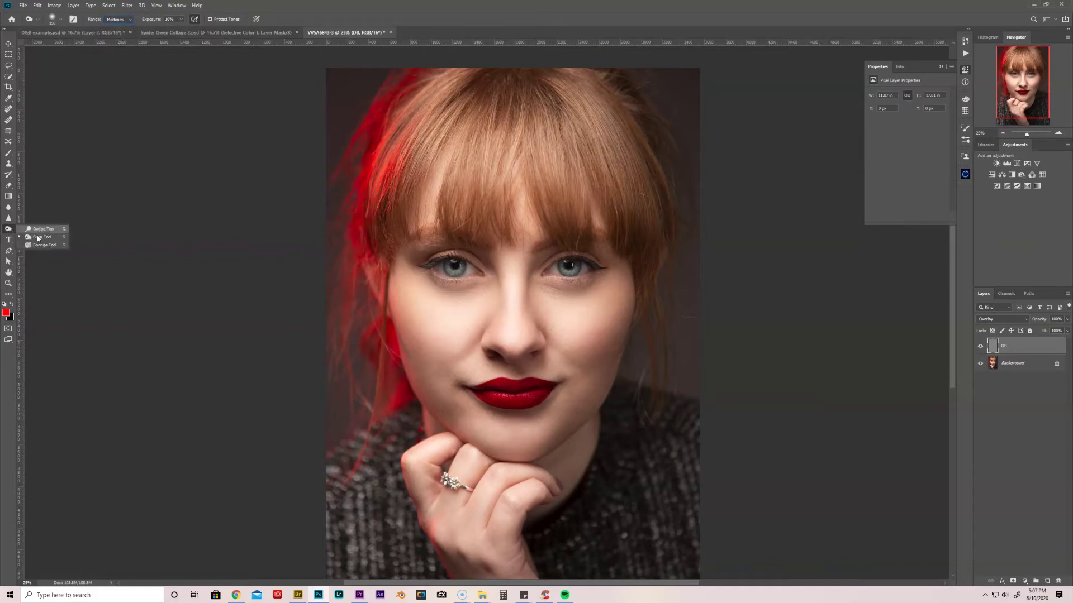
{"action": "left_click", "coordinate": [39, 230]}
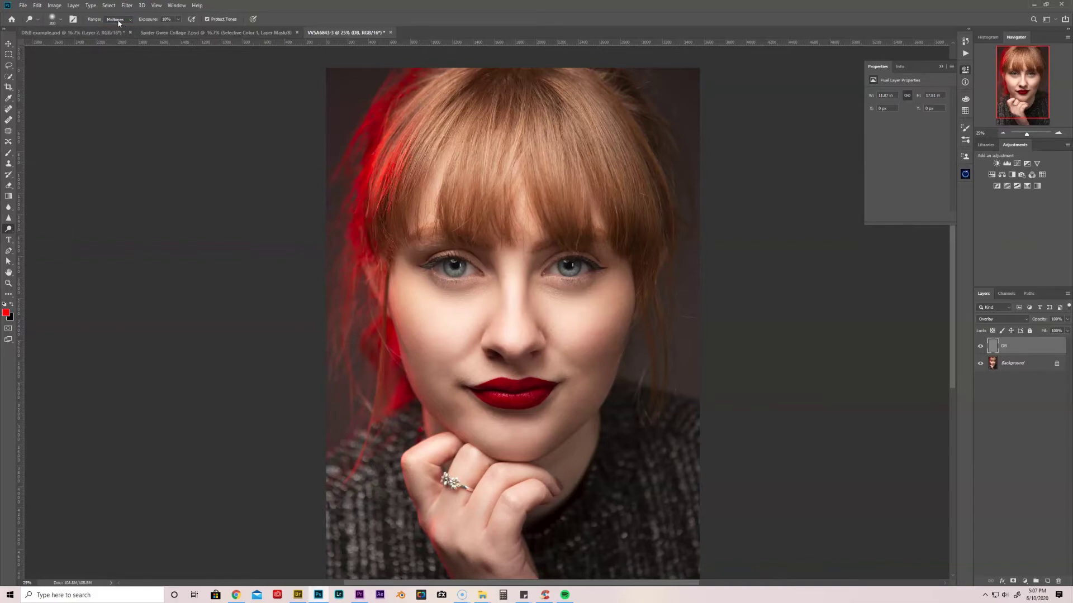
{"action": "right_click", "coordinate": [9, 232]}
{"action": "left_click", "coordinate": [42, 237]}
Burn the top of the hair at brush size 800 and dodge the nose bridge on DB
{"action": "key", "text": "bracketright"}
{"action": "key", "text": "bracketright"}
{"action": "key", "text": "bracketright"}
{"action": "key", "text": "bracketright"}
{"action": "key", "text": "bracketright"}
{"action": "key", "text": "bracketright"}
{"action": "key", "text": "bracketright"}
{"action": "key", "text": "bracketright"}
{"action": "key", "text": "bracketright"}
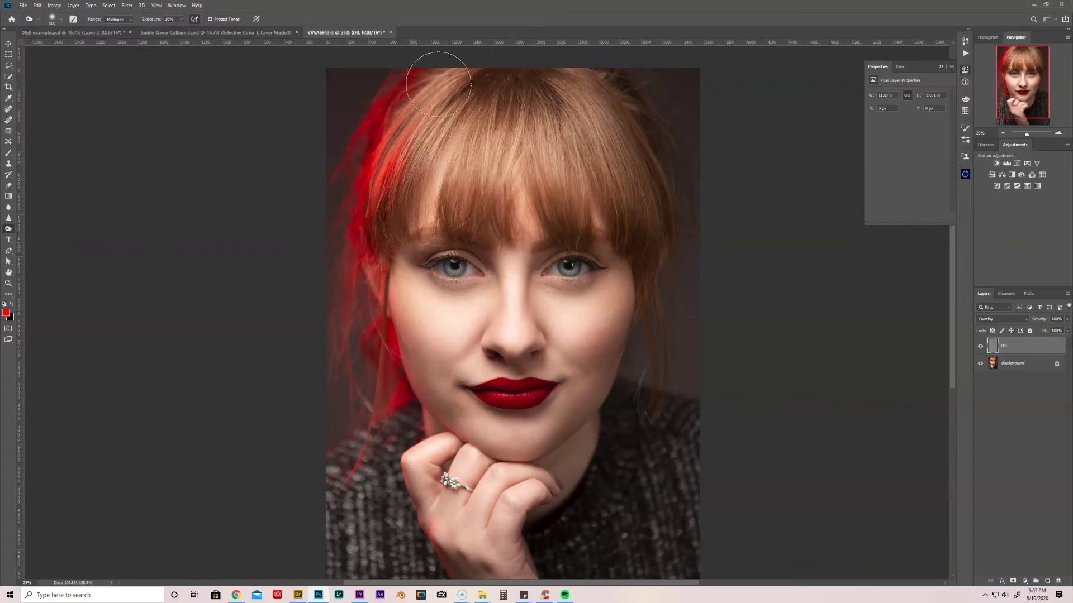
{"action": "mouse_move", "coordinate": [439, 84]}
{"action": "left_mouse_down"}
{"action": "mouse_move", "coordinate": [387, 174]}
{"action": "mouse_move", "coordinate": [473, 227]}
{"action": "mouse_move", "coordinate": [618, 179]}
{"action": "mouse_move", "coordinate": [571, 146]}
{"action": "left_mouse_up"}
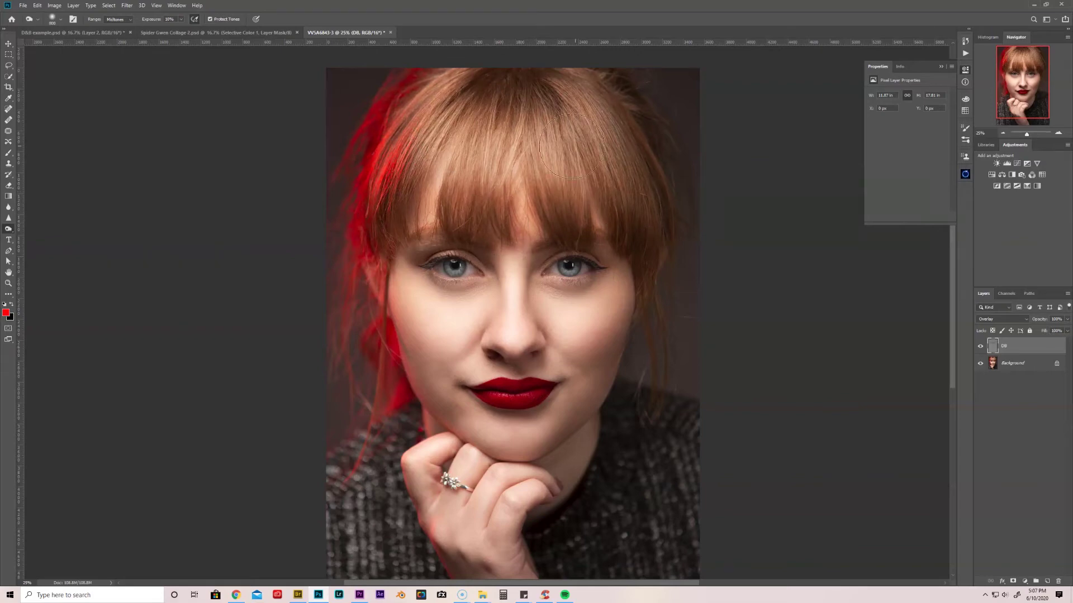
{"action": "key", "text": "alt"}
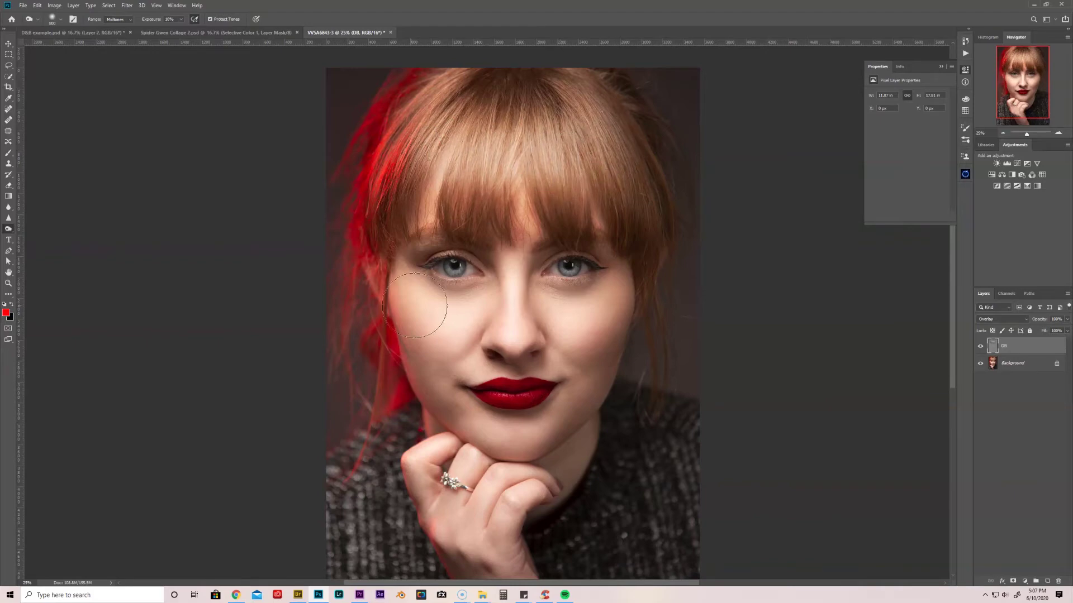
{"action": "key", "text": "bracketleft"}
{"action": "key", "text": "bracketleft"}
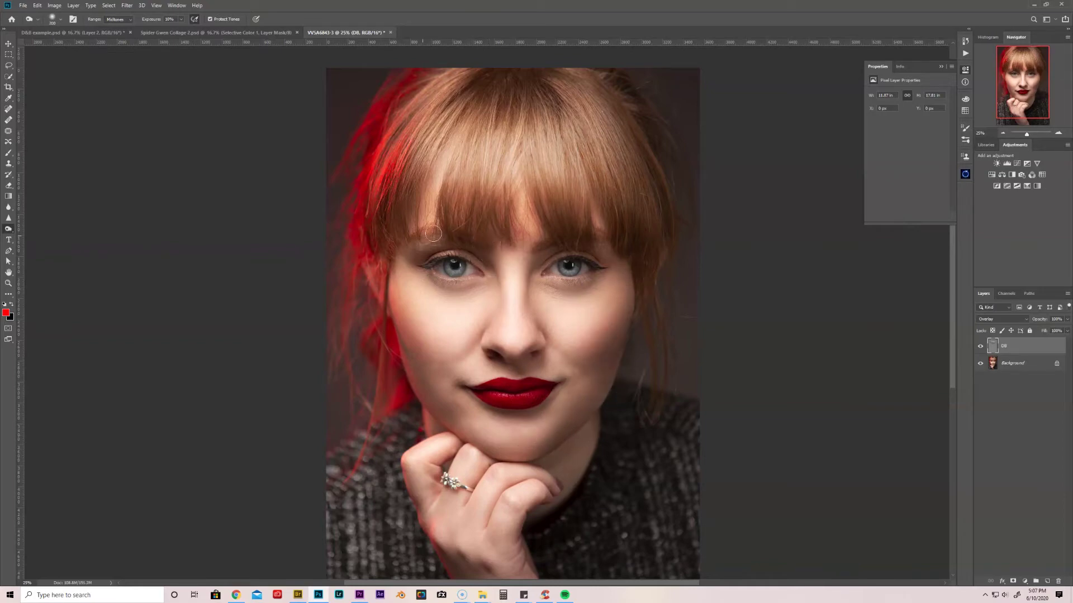
{"action": "key", "text": "bracketleft"}
{"action": "key", "text": "bracketleft"}
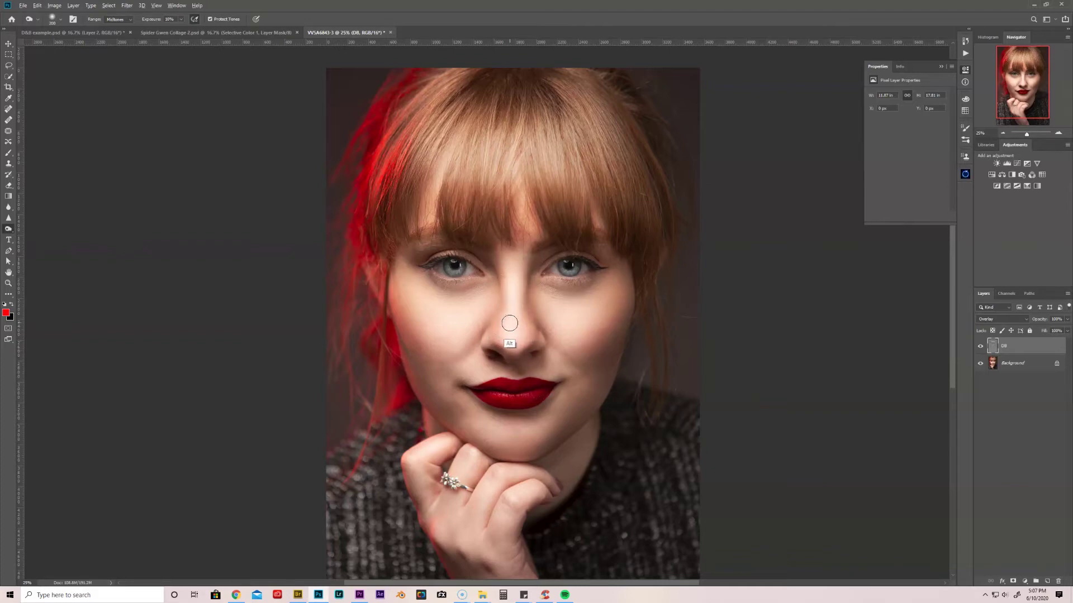
{"action": "key", "text": "alt"}
{"action": "mouse_move", "coordinate": [518, 305]}
{"action": "left_mouse_down"}
{"action": "mouse_move", "coordinate": [510, 290]}
{"action": "mouse_move", "coordinate": [509, 337]}
{"action": "left_mouse_up"}
{"action": "left_click_drag", "start_coordinate": [504, 219], "coordinate": [520, 219]}
{"action": "mouse_move", "coordinate": [427, 311]}
{"action": "left_mouse_down"}
{"action": "mouse_move", "coordinate": [462, 318]}
{"action": "mouse_move", "coordinate": [462, 335]}
{"action": "left_mouse_up"}
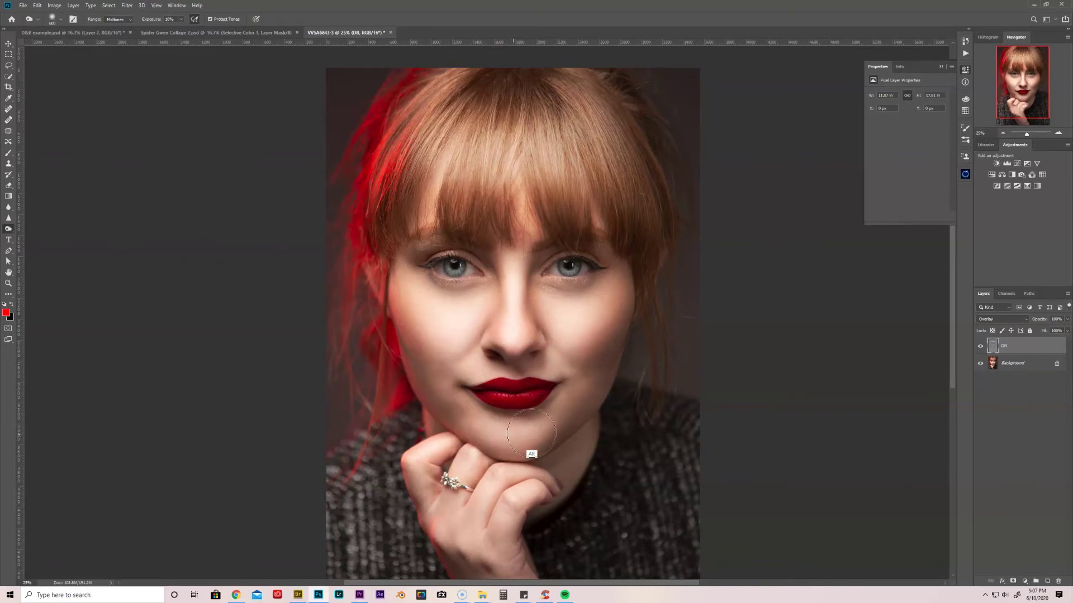
Zoom in and tone the lips with a 100 px brush, then return to the full portrait
{"action": "scroll", "coordinate": [487, 316], "scroll_direction": "up", "scroll_amount": 5}
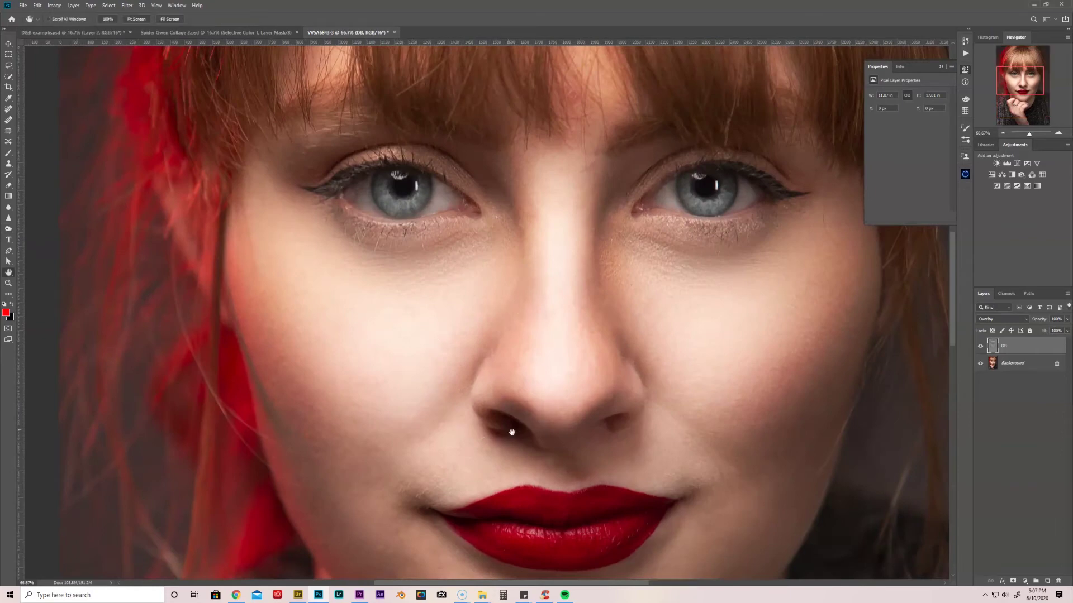
{"action": "left_click_drag", "start_coordinate": [504, 430], "coordinate": [477, 190]}
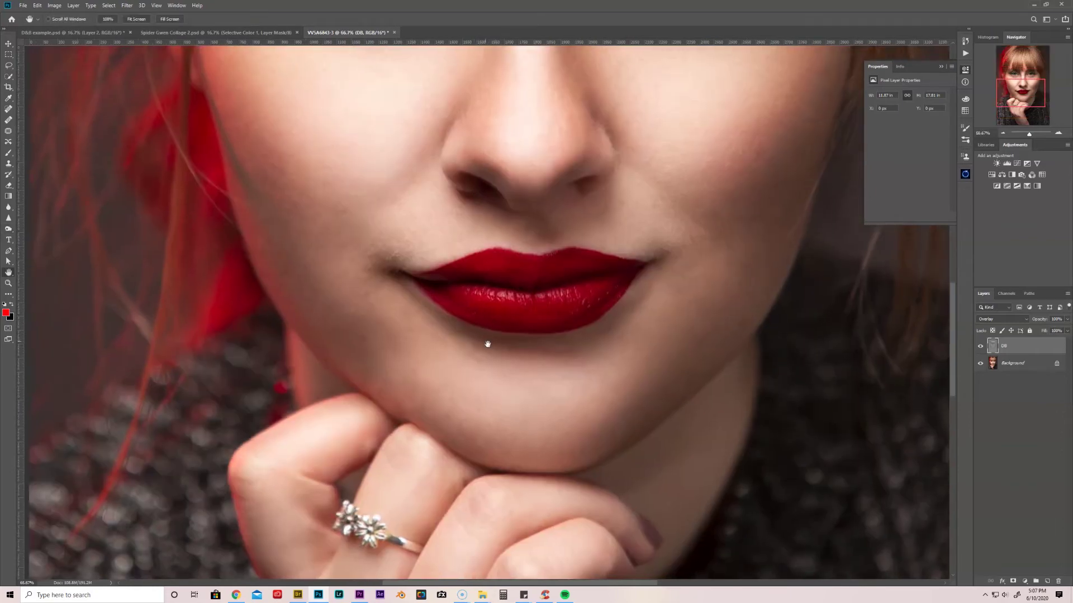
{"action": "key", "text": "o"}
{"action": "key", "text": "bracketleft"}
{"action": "key", "text": "bracketleft"}
{"action": "key", "text": "bracketleft"}
{"action": "key", "text": "bracketleft"}
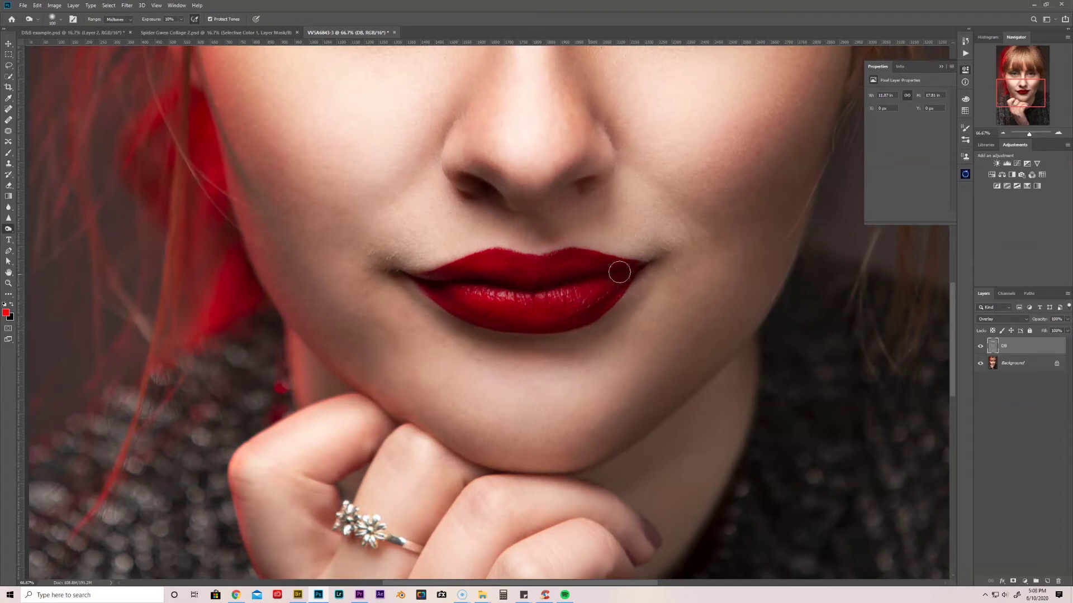
{"action": "key", "text": "alt"}
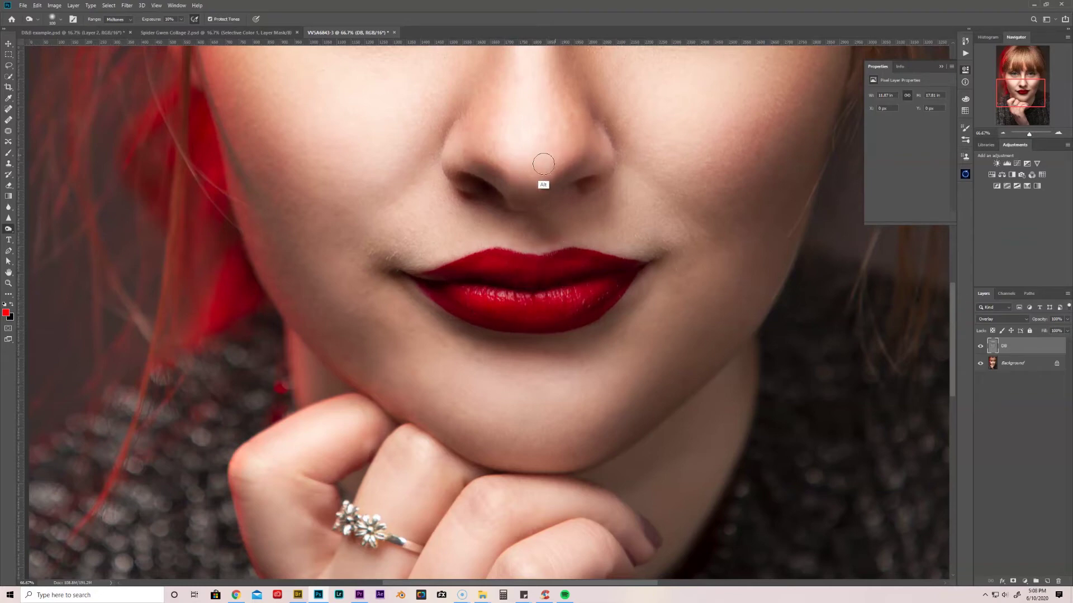
{"action": "key", "text": "ctrl+minus"}
{"action": "key", "text": "ctrl+minus"}
{"action": "key", "text": "ctrl+minus"}
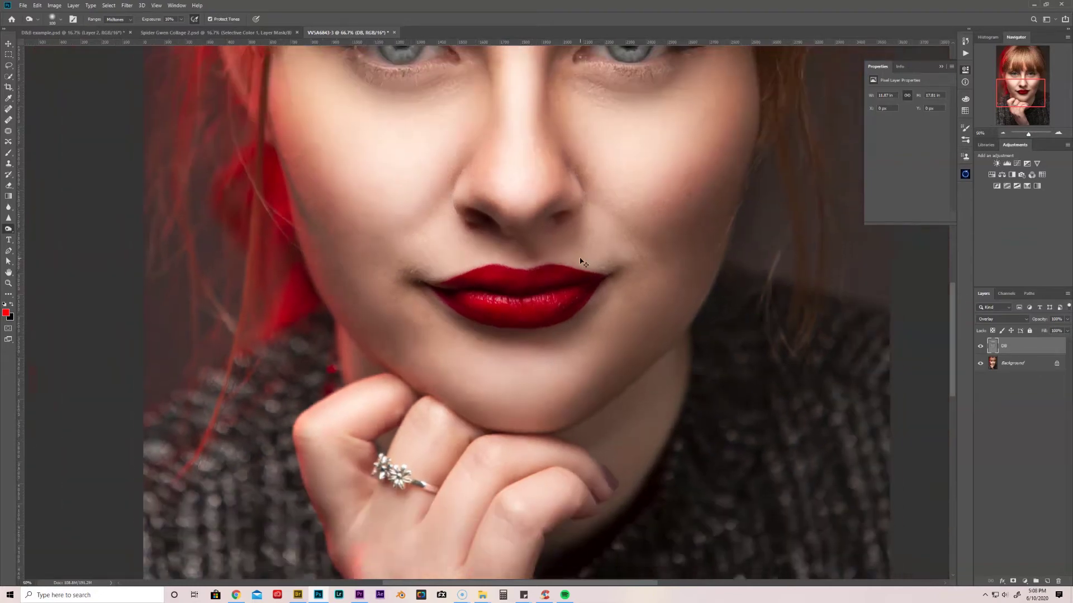
{"action": "key", "text": "ctrl+minus"}
{"action": "key", "text": "ctrl+plus"}
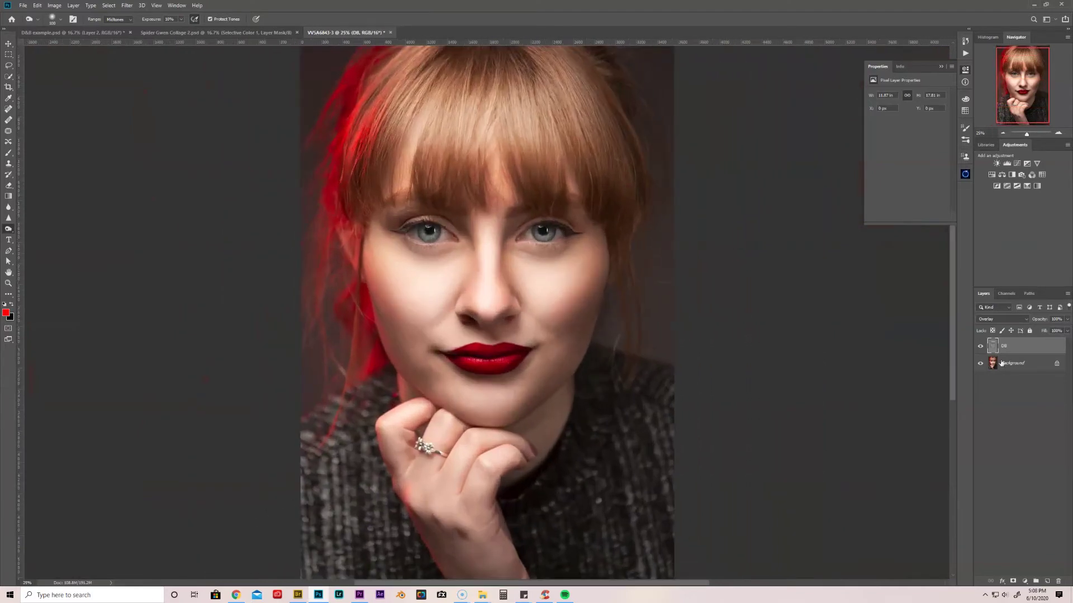
View the gray DB layer alone, then toggle it on and off to compare the effect
{"action": "left_click", "coordinate": [980, 347], "text": "alt"}
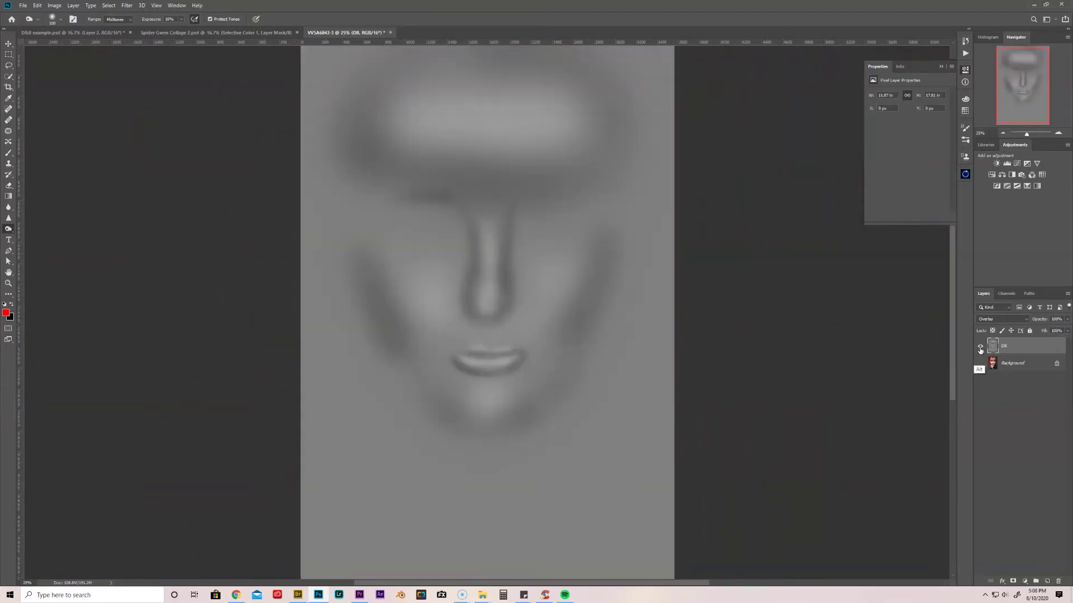
{"action": "left_click", "coordinate": [980, 347]}
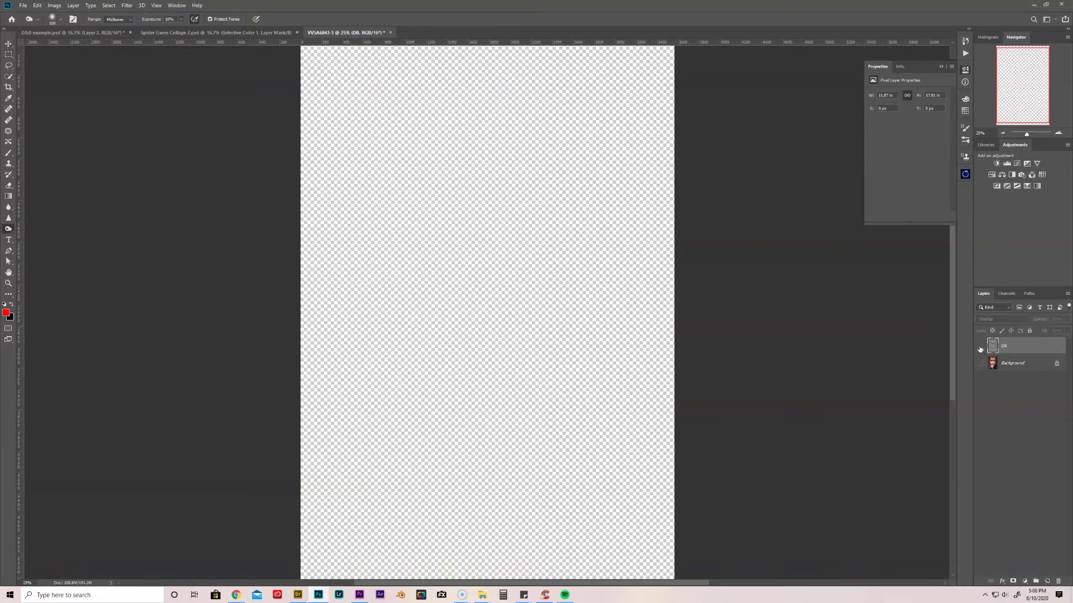
{"action": "left_click", "coordinate": [981, 348]}
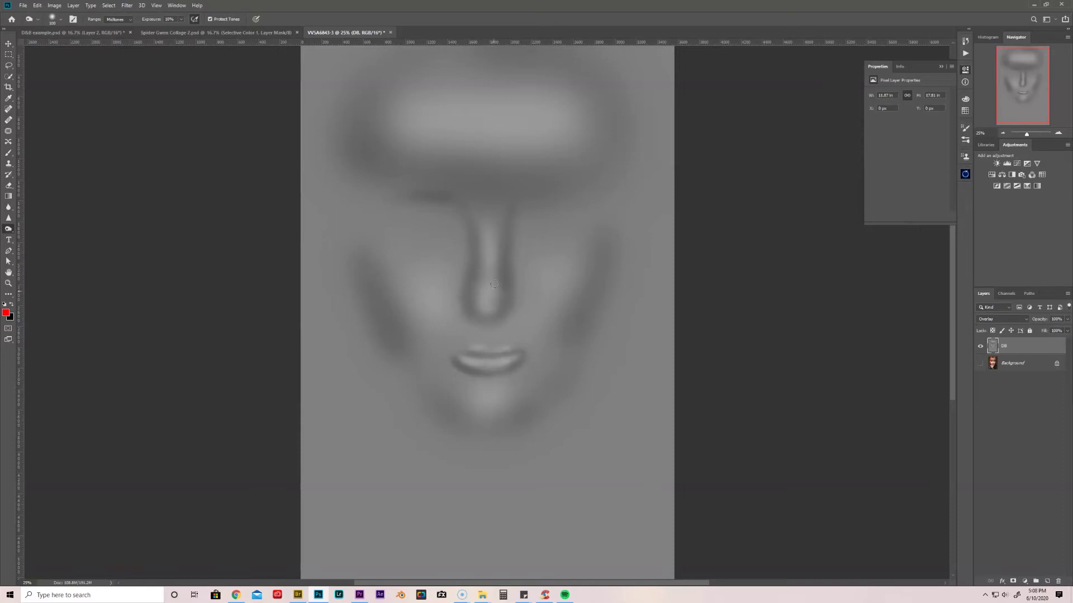
{"action": "left_click", "coordinate": [979, 364]}
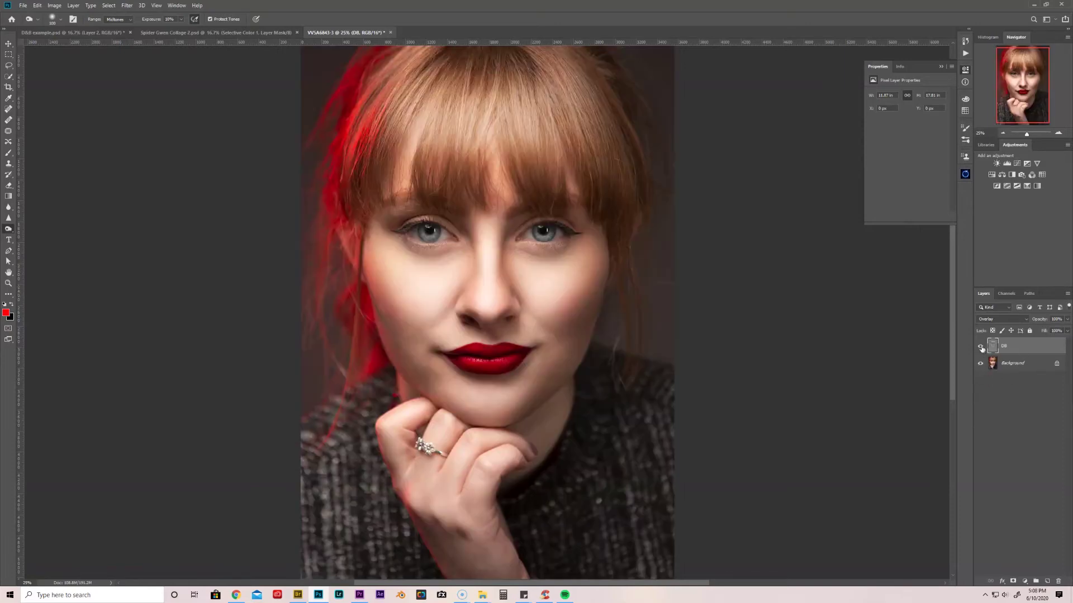
{"action": "left_click", "coordinate": [980, 346]}
{"action": "left_click", "coordinate": [981, 346]}
{"action": "left_click", "coordinate": [980, 347]}
{"action": "left_click", "coordinate": [980, 347]}
Try the DB layer at 47% opacity, restore it to 100%, then delete the layer
{"action": "left_click", "coordinate": [1067, 319]}
{"action": "left_click_drag", "start_coordinate": [1055, 332], "coordinate": [1053, 332]}
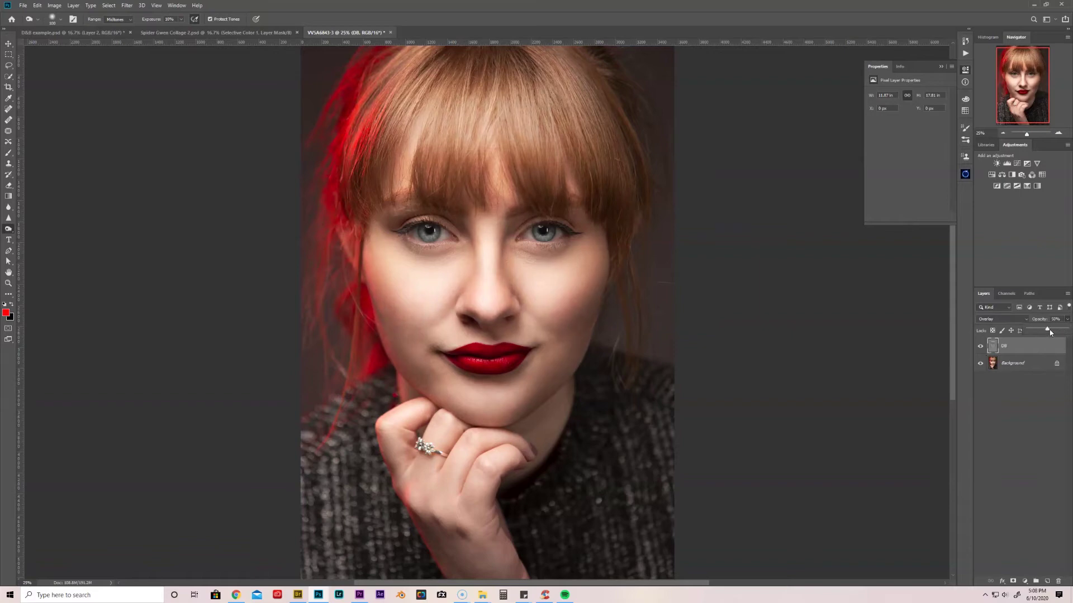
{"action": "left_click_drag", "start_coordinate": [1065, 334], "coordinate": [1066, 333]}
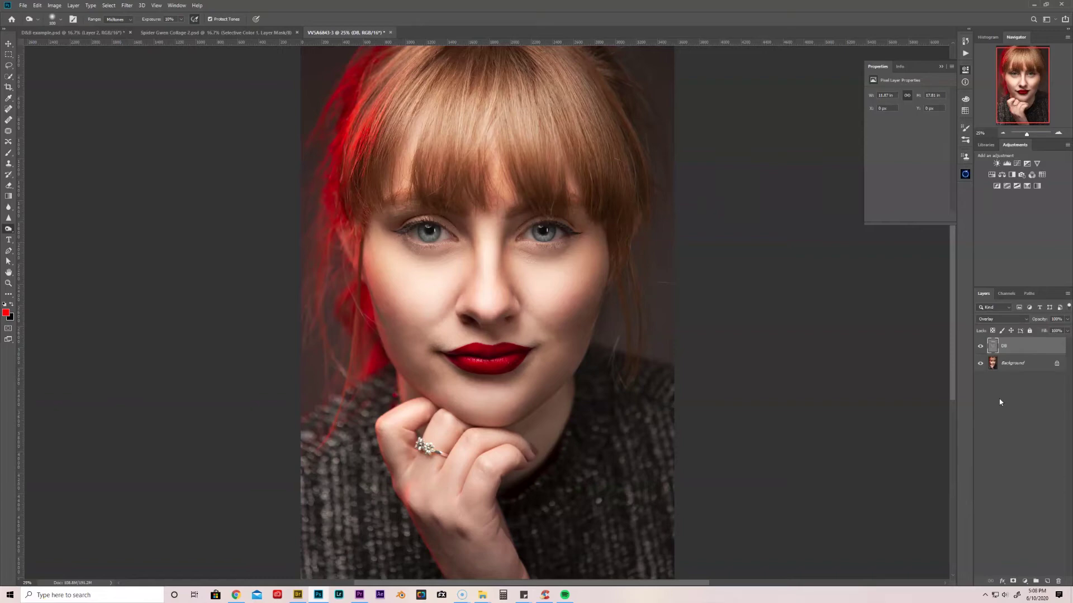
{"action": "key", "text": "Delete"}
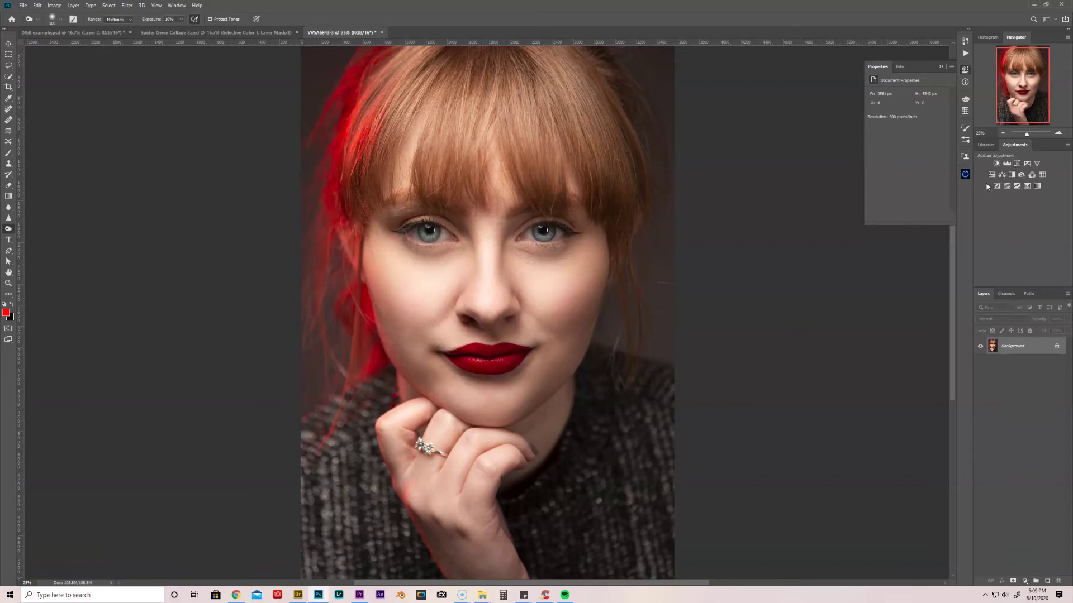
Add a Curves layer raised to brighten, rename it Dodge, and open its Blending Options
{"action": "left_click", "coordinate": [1017, 164]}
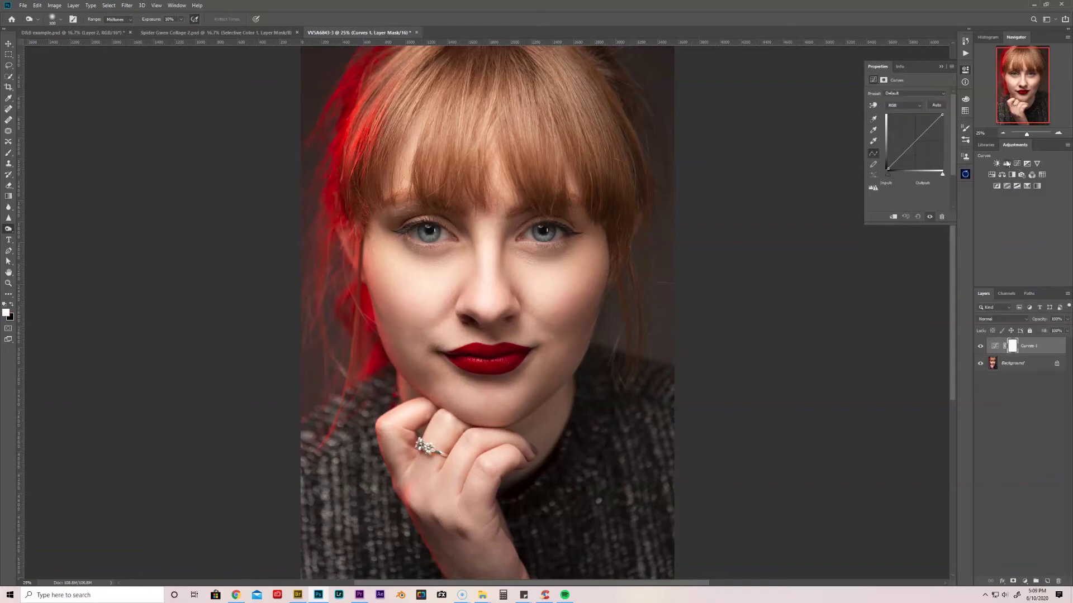
{"action": "left_click_drag", "start_coordinate": [909, 148], "coordinate": [912, 131]}
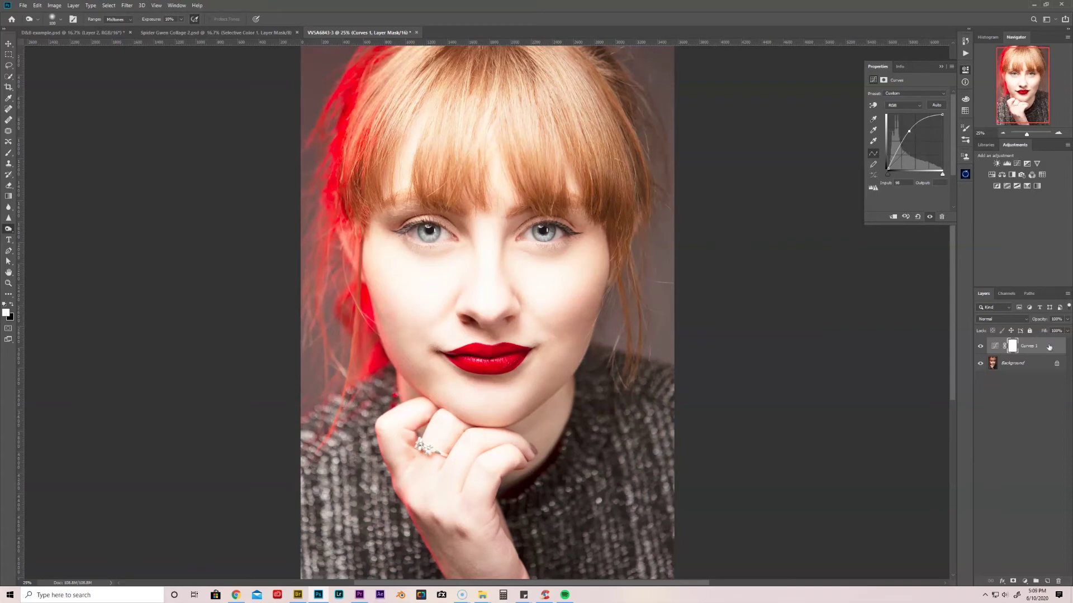
{"action": "double_click", "coordinate": [1028, 347]}
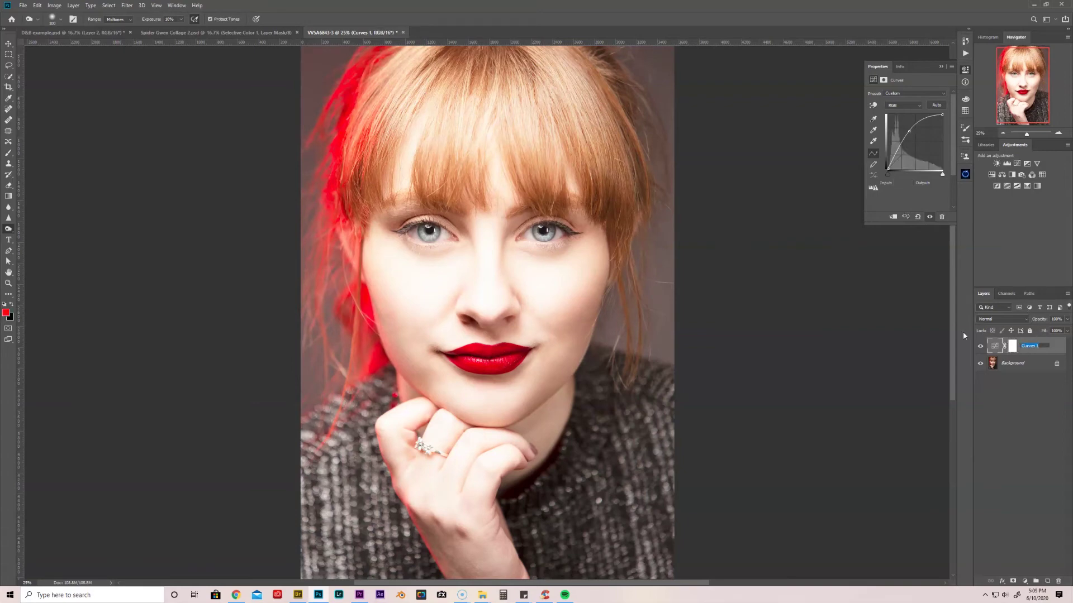
{"action": "type", "text": "Dodge"}
{"action": "key", "text": "Return"}
{"action": "double_click", "coordinate": [1043, 350]}
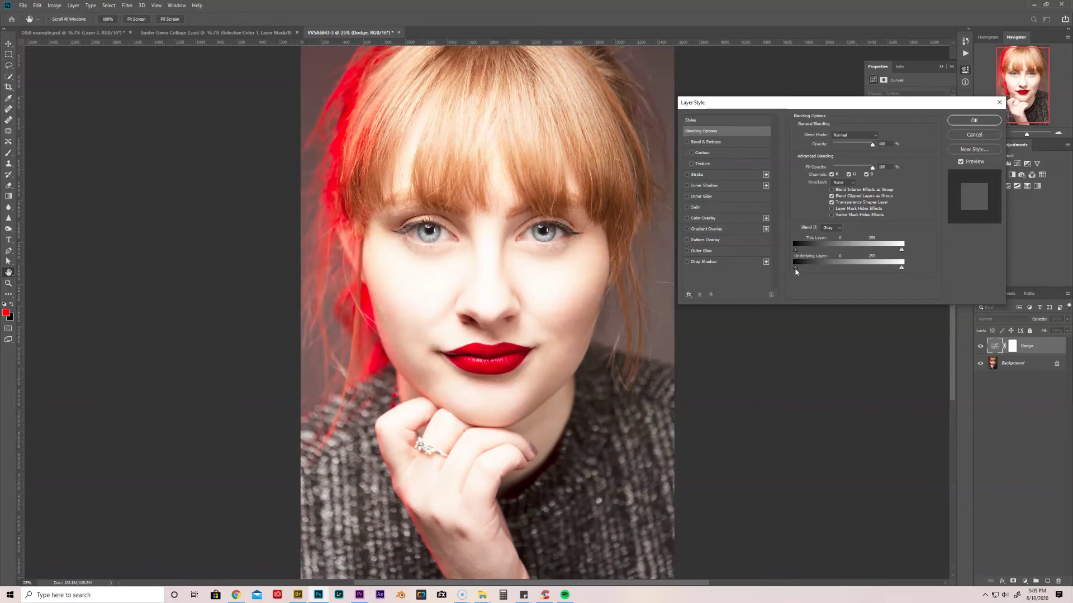
Limit the Dodge layer with Blend If to brighter underlying tones, feathered between 178 and 206
{"action": "left_click_drag", "start_coordinate": [796, 268], "coordinate": [870, 264]}
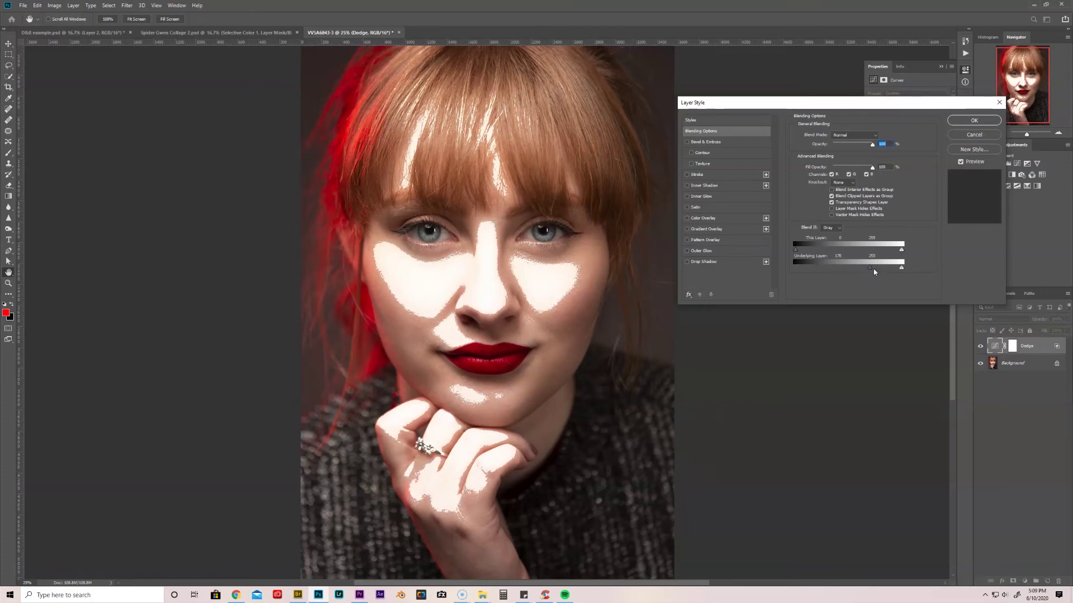
{"action": "key", "text": "alt"}
{"action": "left_click_drag", "start_coordinate": [871, 272], "coordinate": [903, 271]}
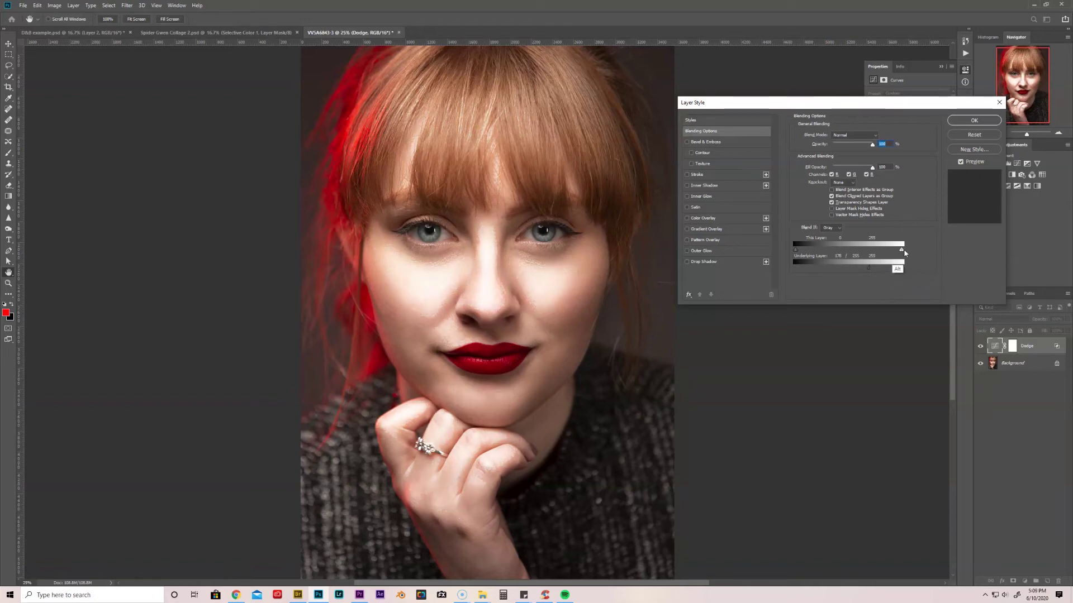
{"action": "left_click", "coordinate": [974, 121]}
Compare the Dodge layer on and off, set its opacity to 55%, and add a Curves layer
{"action": "left_click", "coordinate": [980, 347]}
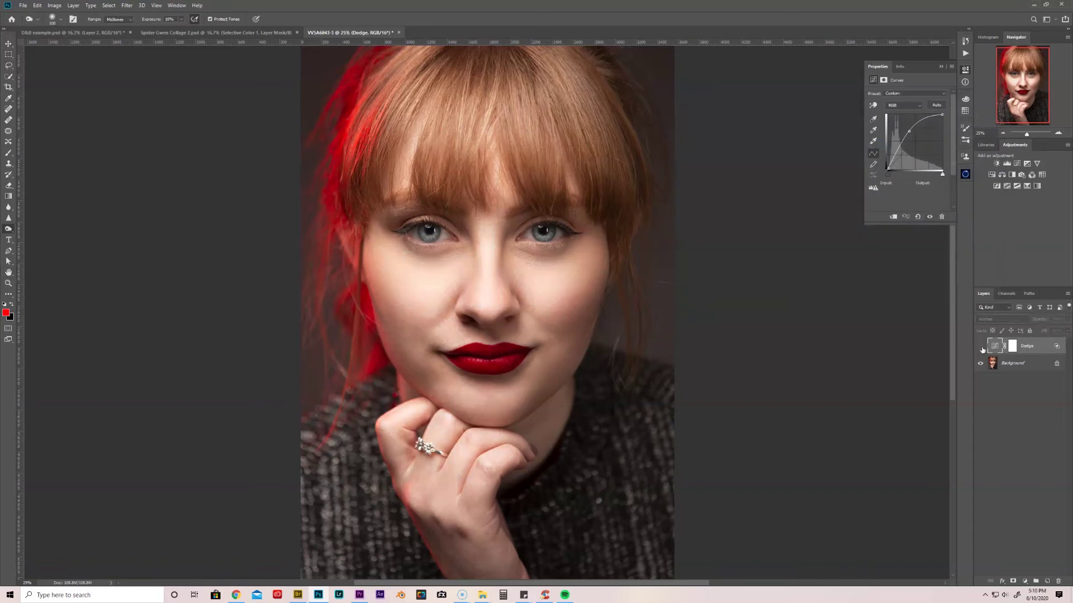
{"action": "left_click", "coordinate": [982, 347]}
{"action": "left_click", "coordinate": [981, 348]}
{"action": "left_click", "coordinate": [981, 347]}
{"action": "left_click", "coordinate": [981, 347]}
{"action": "left_click", "coordinate": [980, 347]}
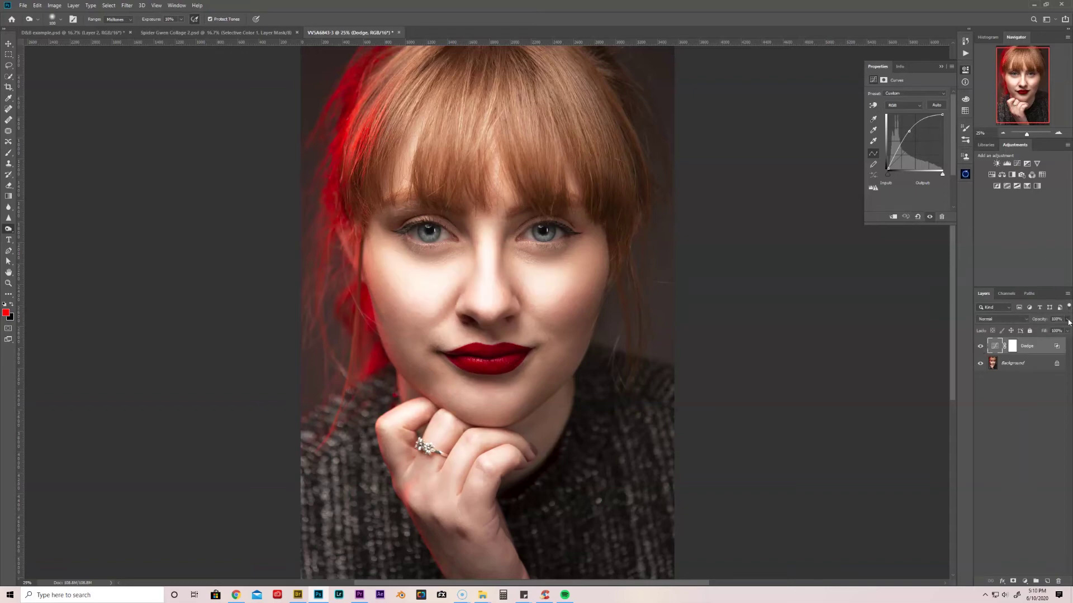
{"action": "left_click", "coordinate": [1068, 320]}
{"action": "mouse_move", "coordinate": [1065, 331]}
{"action": "left_mouse_down"}
{"action": "mouse_move", "coordinate": [1034, 331]}
{"action": "mouse_move", "coordinate": [1057, 332]}
{"action": "left_mouse_up"}
{"action": "left_click", "coordinate": [1018, 164]}
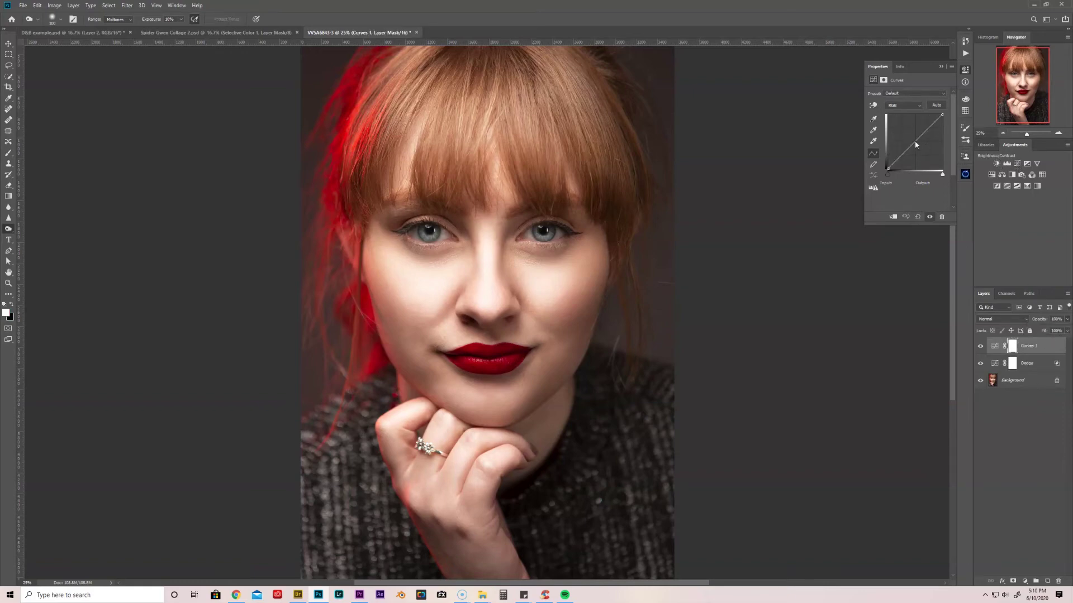
Pull the curve down to darken the photo and rename Curves 1 to 'Burn'
{"action": "mouse_move", "coordinate": [915, 144]}
{"action": "left_mouse_down"}
{"action": "mouse_move", "coordinate": [922, 160]}
{"action": "mouse_move", "coordinate": [920, 148]}
{"action": "left_mouse_up"}
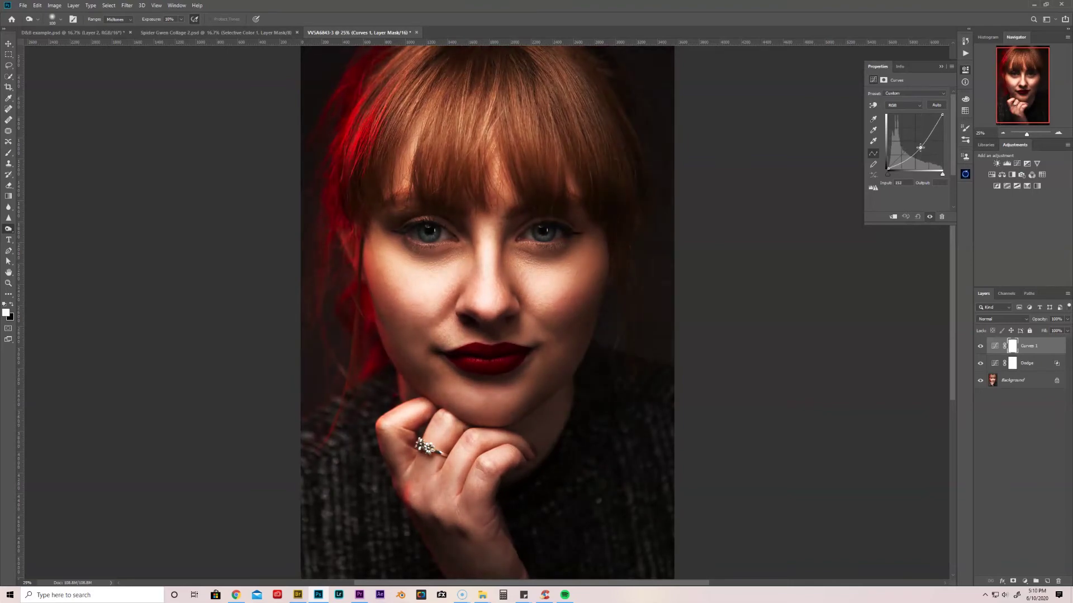
{"action": "left_click", "coordinate": [1029, 348]}
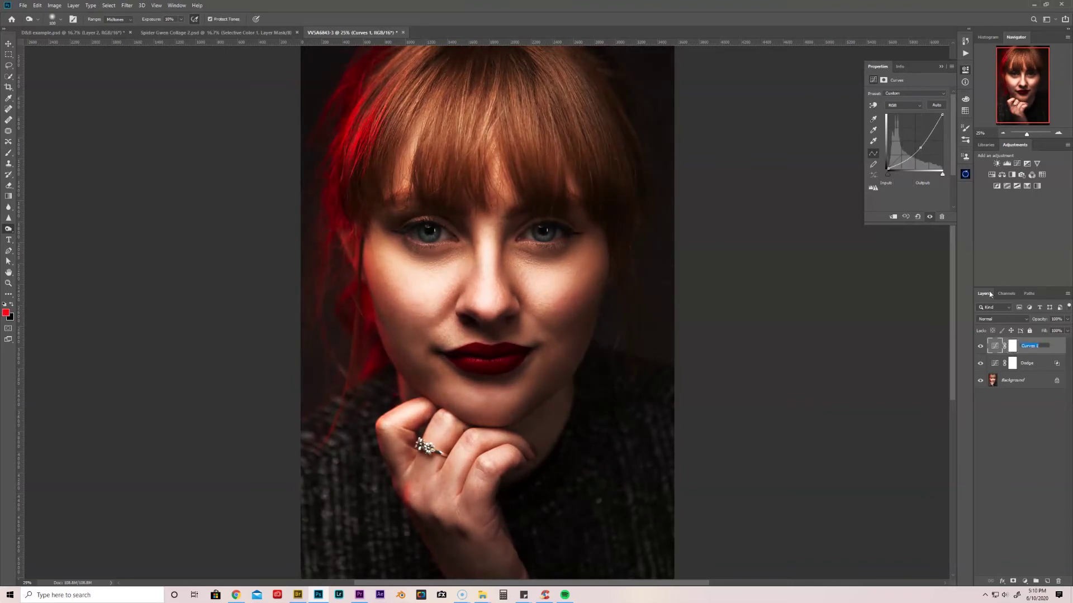
{"action": "double_click", "coordinate": [1030, 346]}
{"action": "type", "text": "Burn"}
{"action": "left_click", "coordinate": [990, 295]}
Restrict the Burn layer's Blend If underlying range to 63 and 179
{"action": "double_click", "coordinate": [1043, 350]}
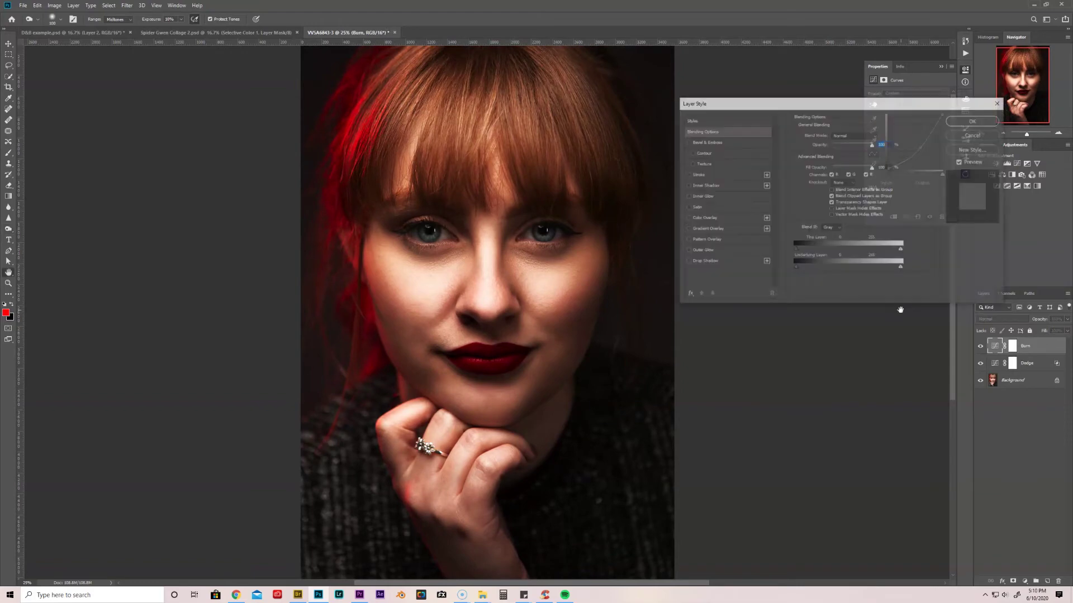
{"action": "mouse_move", "coordinate": [795, 268]}
{"action": "left_mouse_down"}
{"action": "mouse_move", "coordinate": [846, 267]}
{"action": "mouse_move", "coordinate": [795, 268]}
{"action": "left_mouse_up"}
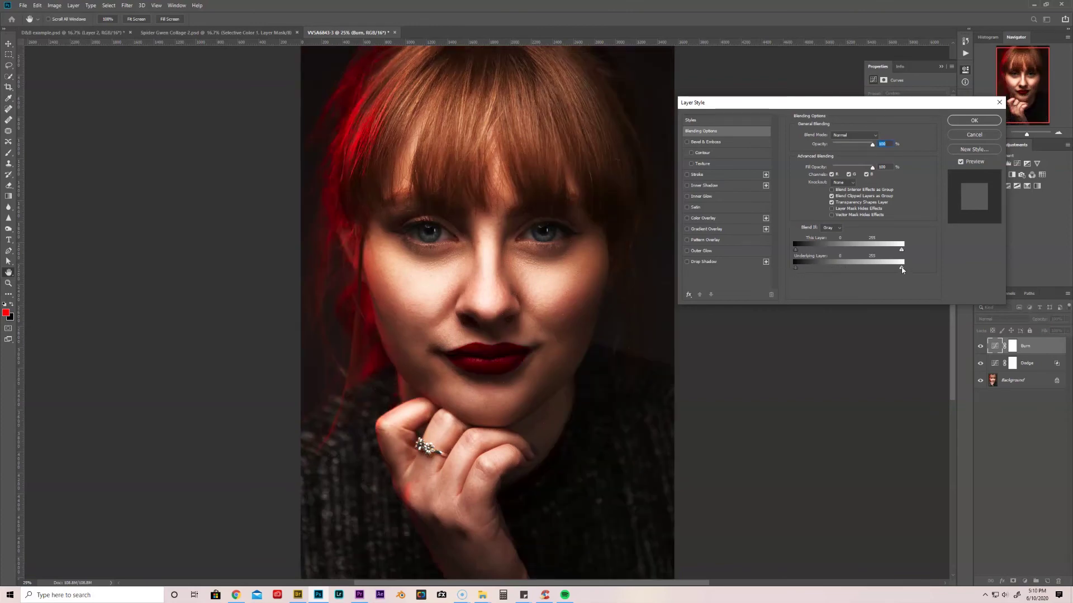
{"action": "left_click_drag", "start_coordinate": [901, 270], "coordinate": [796, 270]}
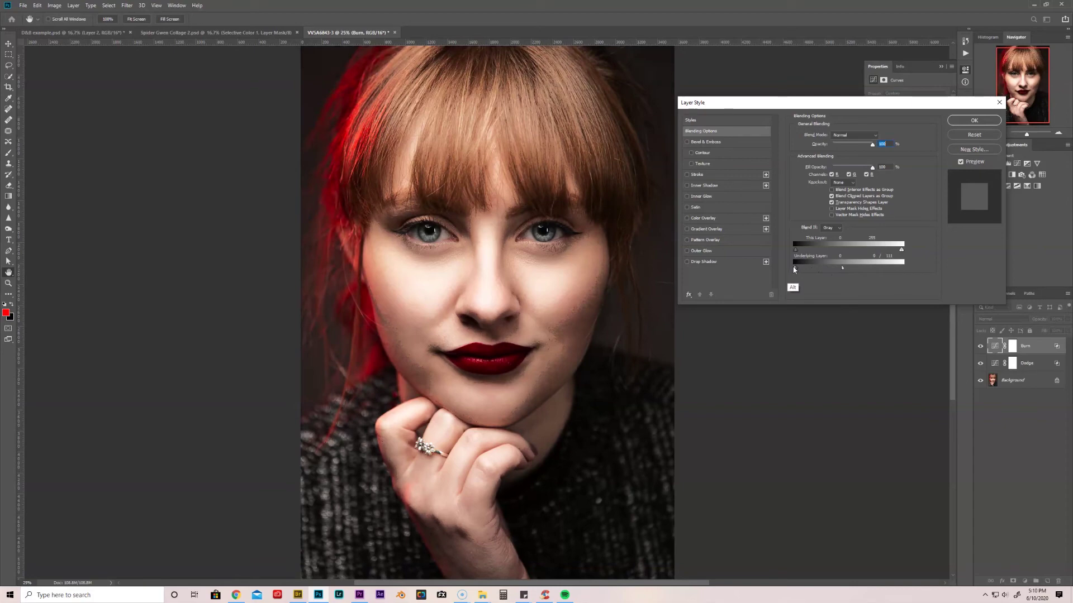
{"action": "left_click", "coordinate": [973, 121]}
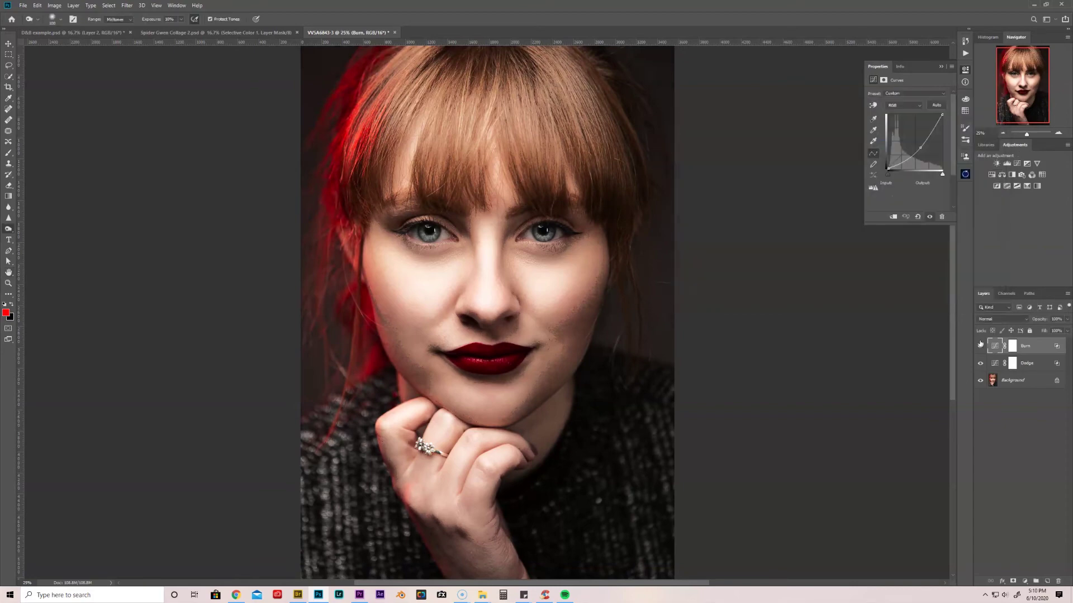
Compare the Burn layer on and off, then invert its mask to hide the darkening
{"action": "left_click", "coordinate": [980, 346]}
{"action": "left_click", "coordinate": [980, 347]}
{"action": "left_click", "coordinate": [980, 347]}
{"action": "left_click", "coordinate": [980, 347]}
{"action": "left_click", "coordinate": [980, 347]}
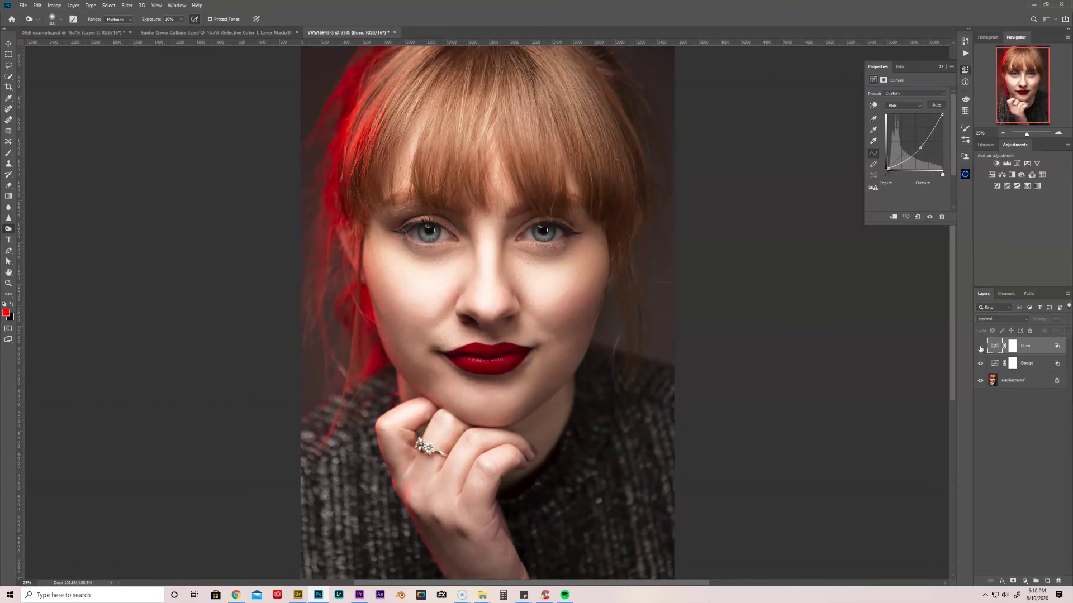
{"action": "left_click", "coordinate": [980, 347]}
{"action": "left_click", "coordinate": [1013, 347]}
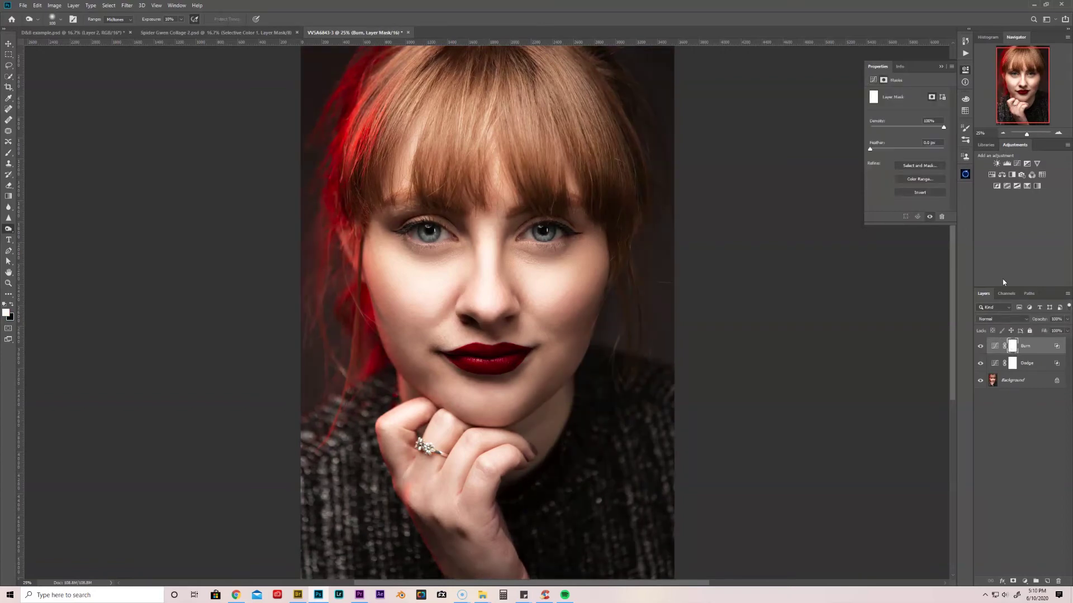
{"action": "key", "text": "ctrl+i"}
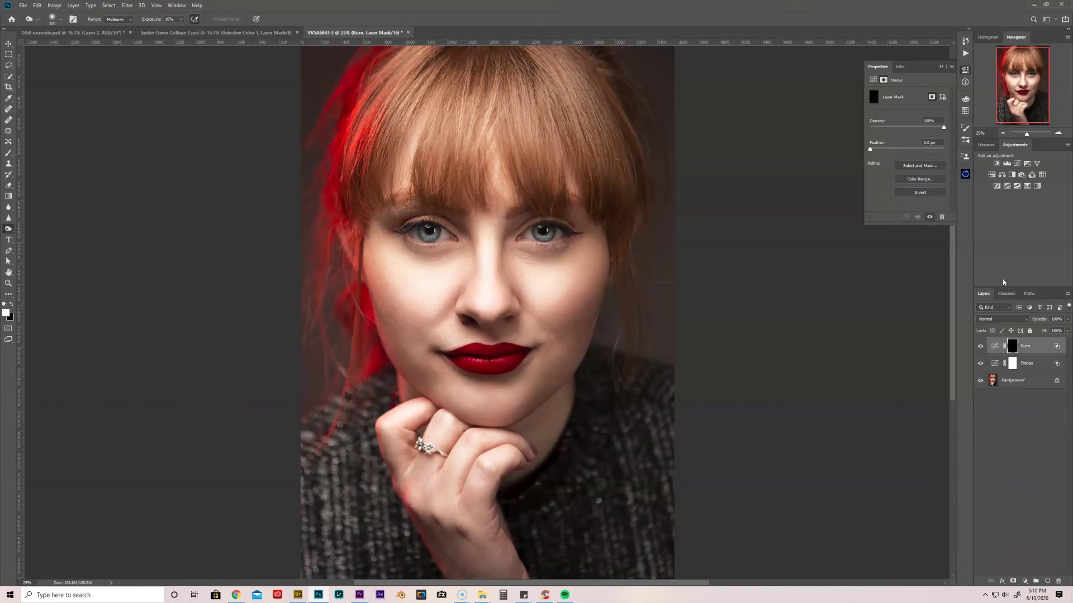
Brush the burn back over the right cheek, nose sides, temple and chin, then compare
{"action": "key", "text": "b"}
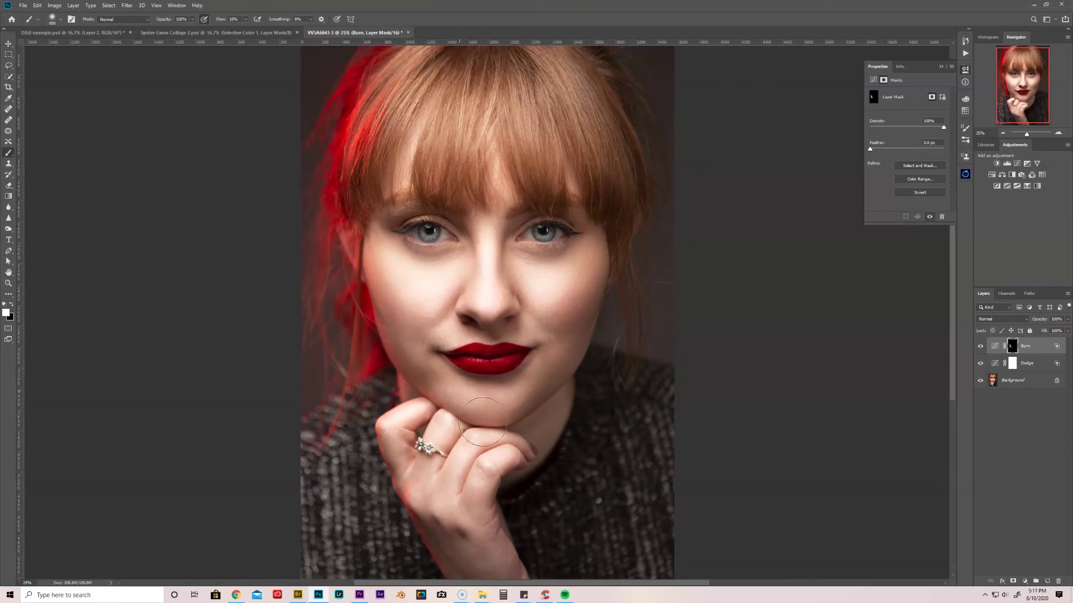
{"action": "left_click_drag", "start_coordinate": [587, 363], "coordinate": [609, 268]}
{"action": "key", "text": "bracketleft"}
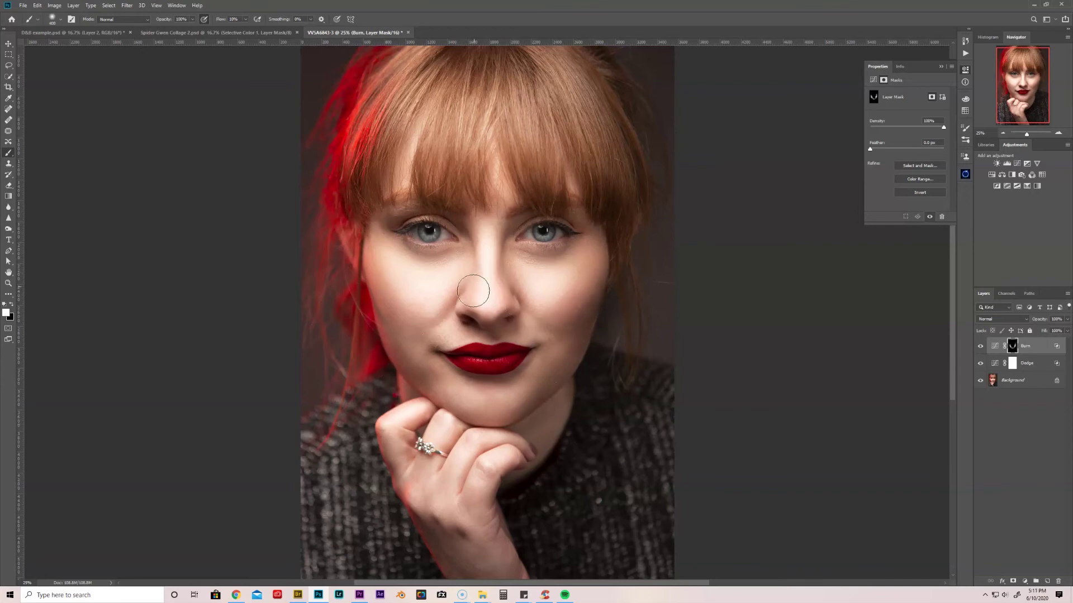
{"action": "mouse_move", "coordinate": [475, 248]}
{"action": "left_mouse_down"}
{"action": "mouse_move", "coordinate": [472, 296]}
{"action": "mouse_move", "coordinate": [494, 304]}
{"action": "mouse_move", "coordinate": [479, 325]}
{"action": "mouse_move", "coordinate": [526, 373]}
{"action": "left_mouse_up"}
{"action": "left_click_drag", "start_coordinate": [579, 218], "coordinate": [597, 250]}
{"action": "key", "text": "bracketright"}
{"action": "key", "text": "bracketright"}
{"action": "key", "text": "bracketright"}
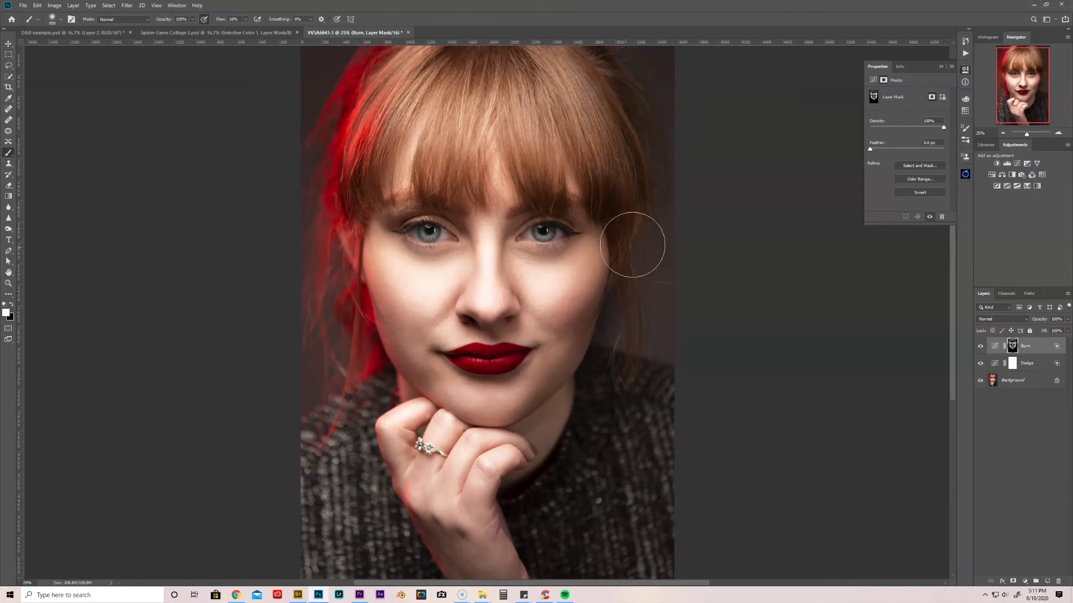
{"action": "key", "text": "bracketleft"}
{"action": "left_click", "coordinate": [981, 347]}
{"action": "left_click", "coordinate": [981, 347]}
{"action": "left_click", "coordinate": [980, 350]}
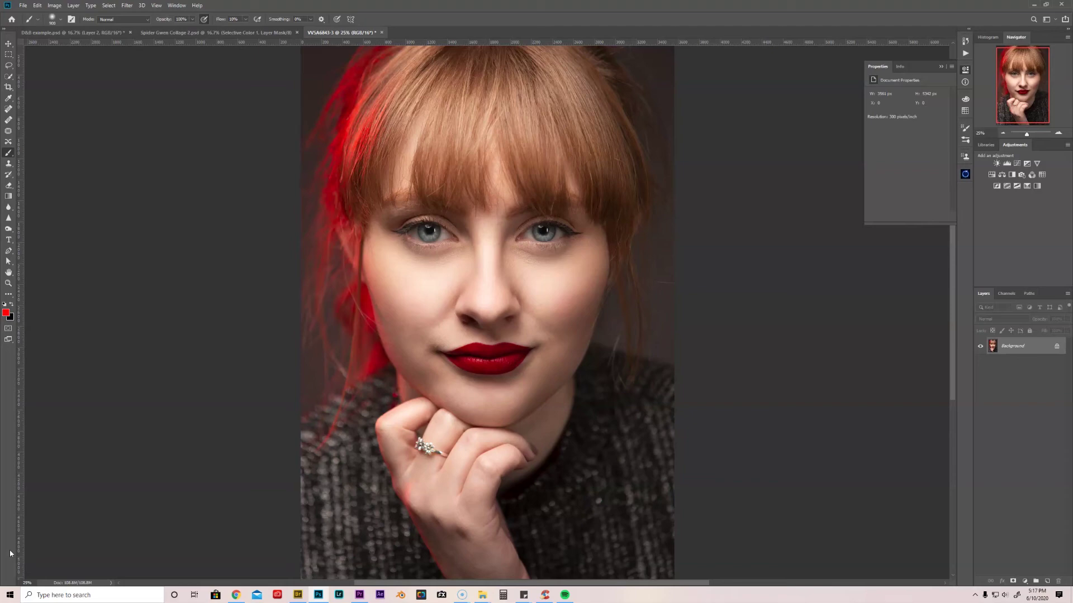
Duplicate the Background into Layer 1 and apply a High Pass filter at 150-pixel radius
{"action": "key", "text": "ctrl+j"}
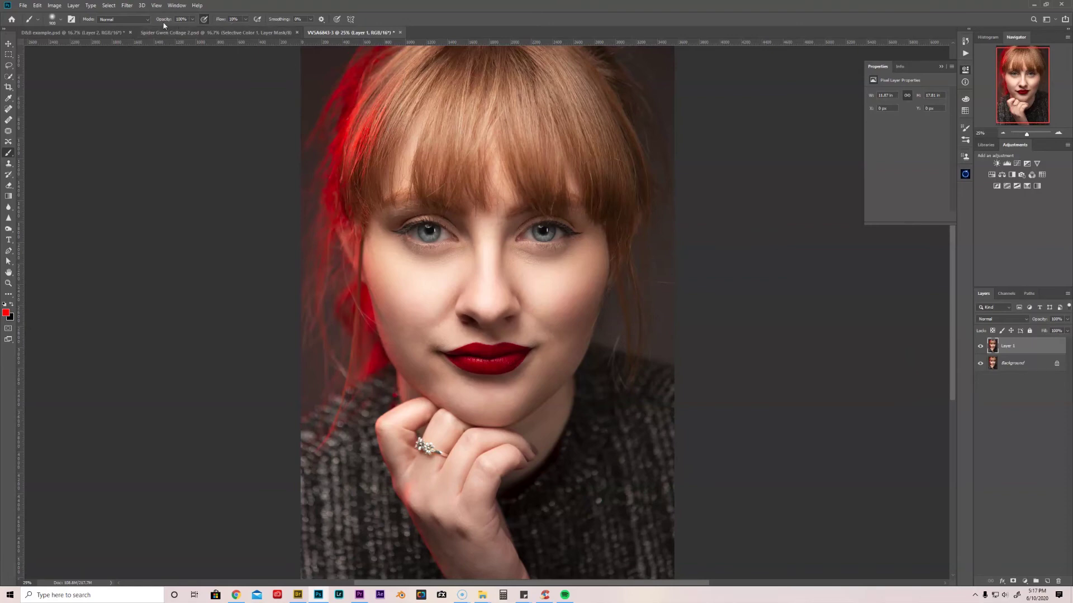
{"action": "left_click", "coordinate": [128, 9]}
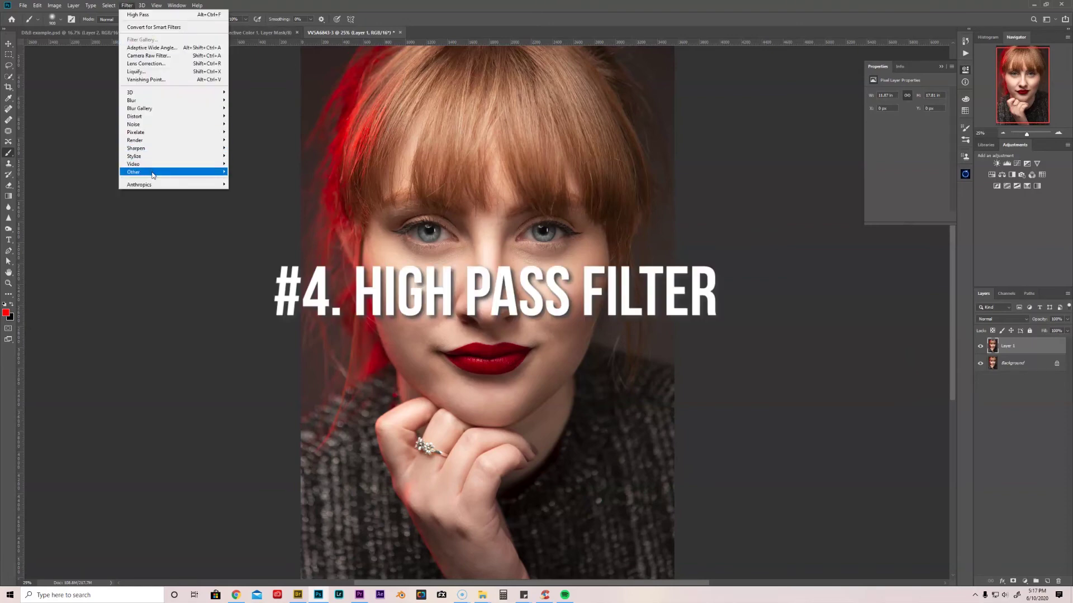
{"action": "mouse_move", "coordinate": [154, 177]}
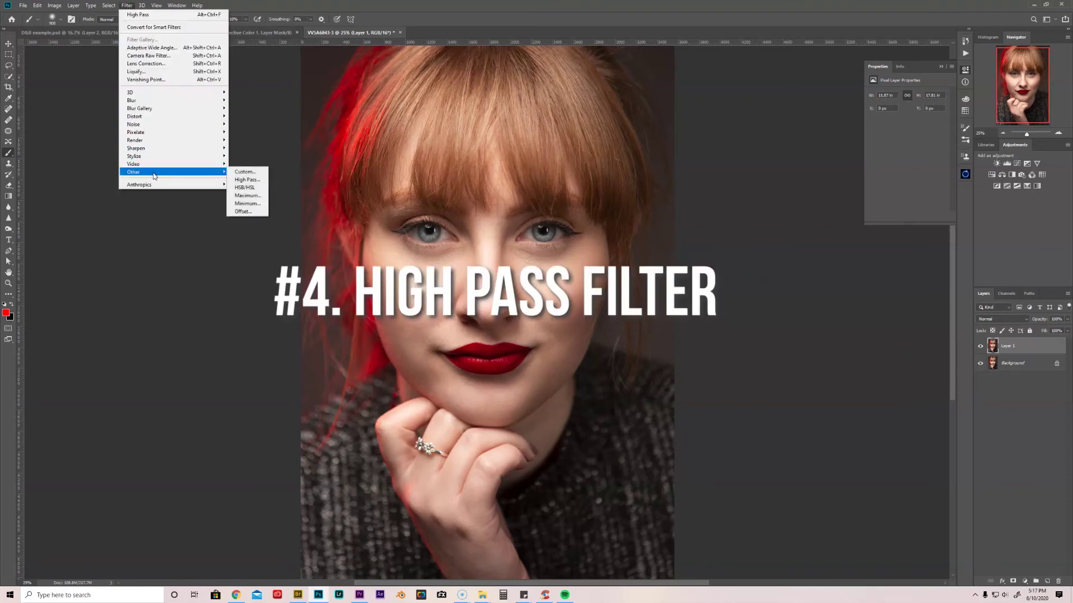
{"action": "left_click", "coordinate": [247, 179]}
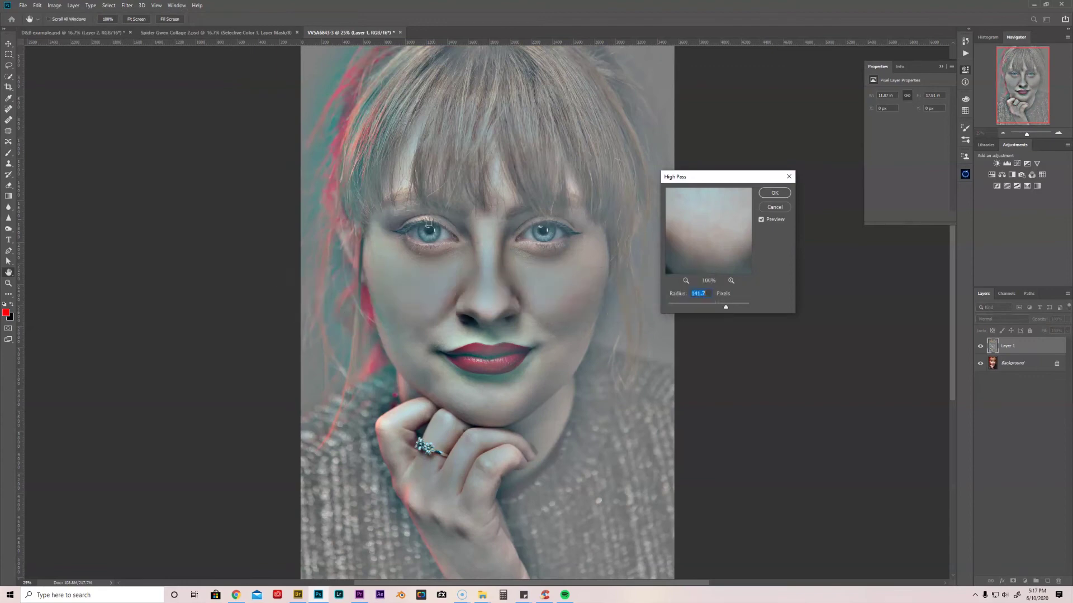
{"action": "left_click_drag", "start_coordinate": [726, 309], "coordinate": [702, 306]}
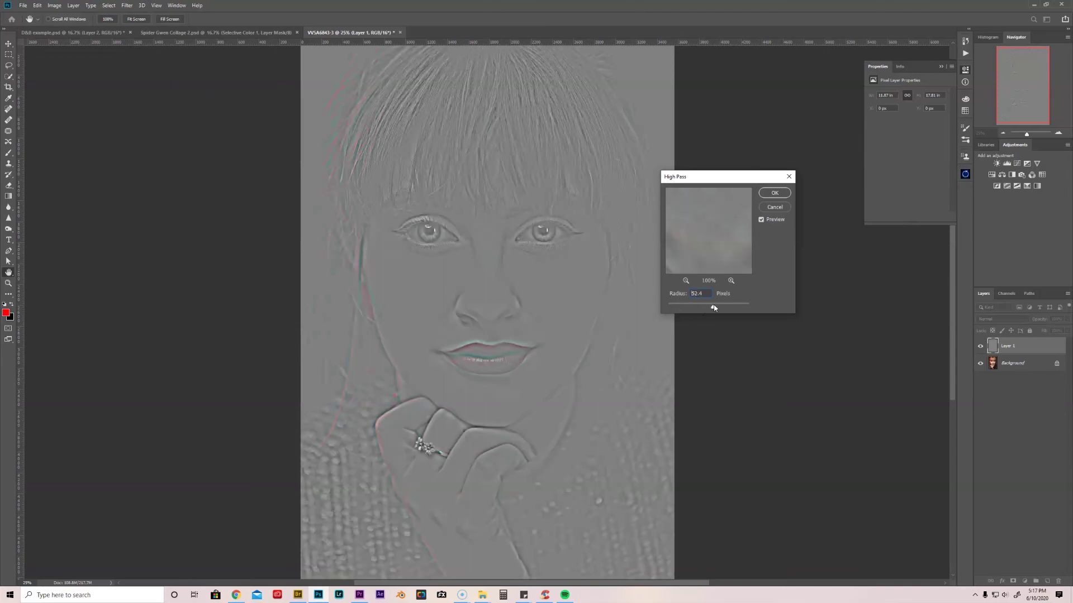
{"action": "left_click_drag", "start_coordinate": [714, 307], "coordinate": [723, 308]}
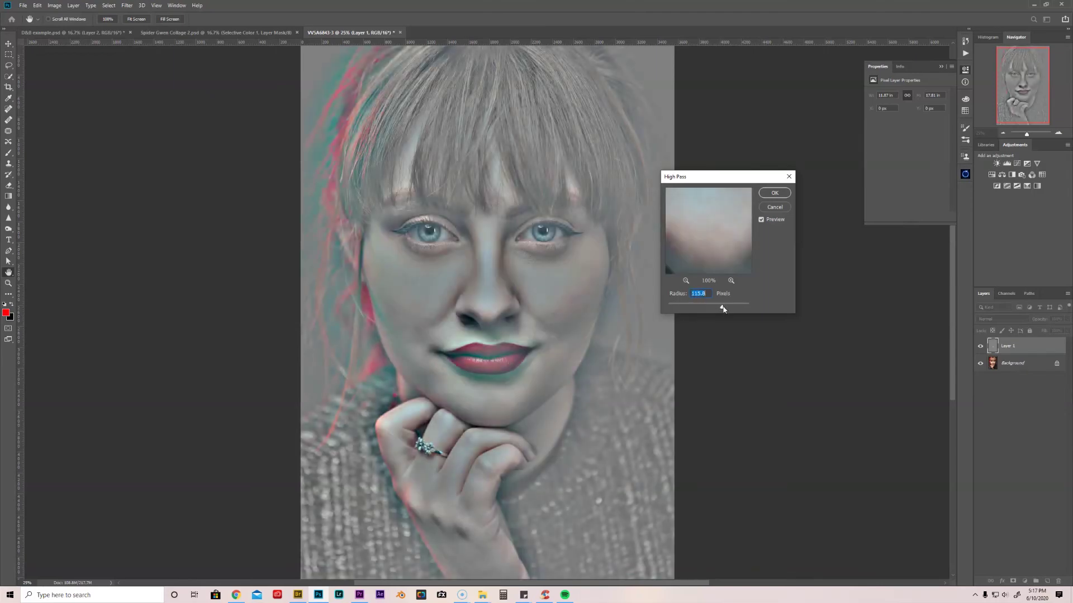
{"action": "mouse_move", "coordinate": [722, 309]}
{"action": "left_mouse_down"}
{"action": "mouse_move", "coordinate": [713, 309]}
{"action": "mouse_move", "coordinate": [725, 310]}
{"action": "left_mouse_up"}
{"action": "type", "text": "150"}
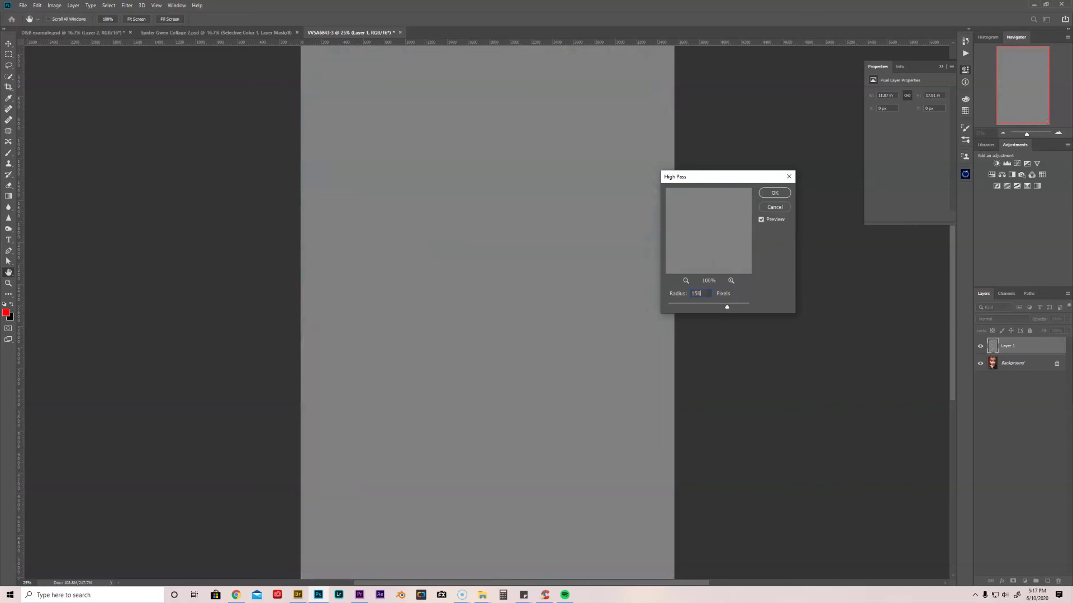
{"action": "left_click", "coordinate": [774, 193]}
{"action": "key", "text": "b"}
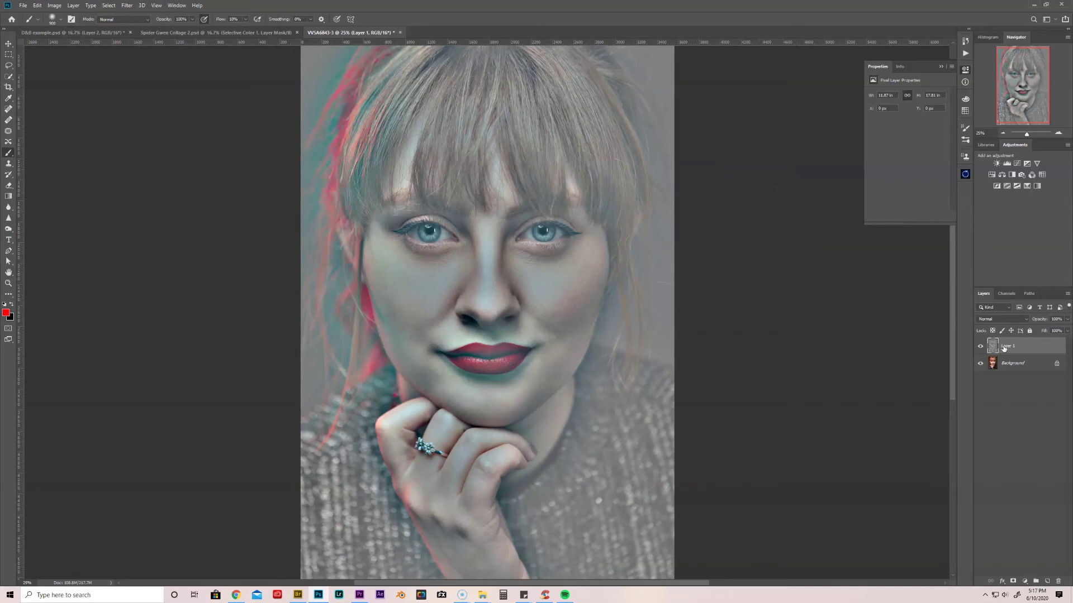
Set Layer 1 to Soft Light blending and give it a black hiding mask
{"action": "left_click", "coordinate": [1023, 320]}
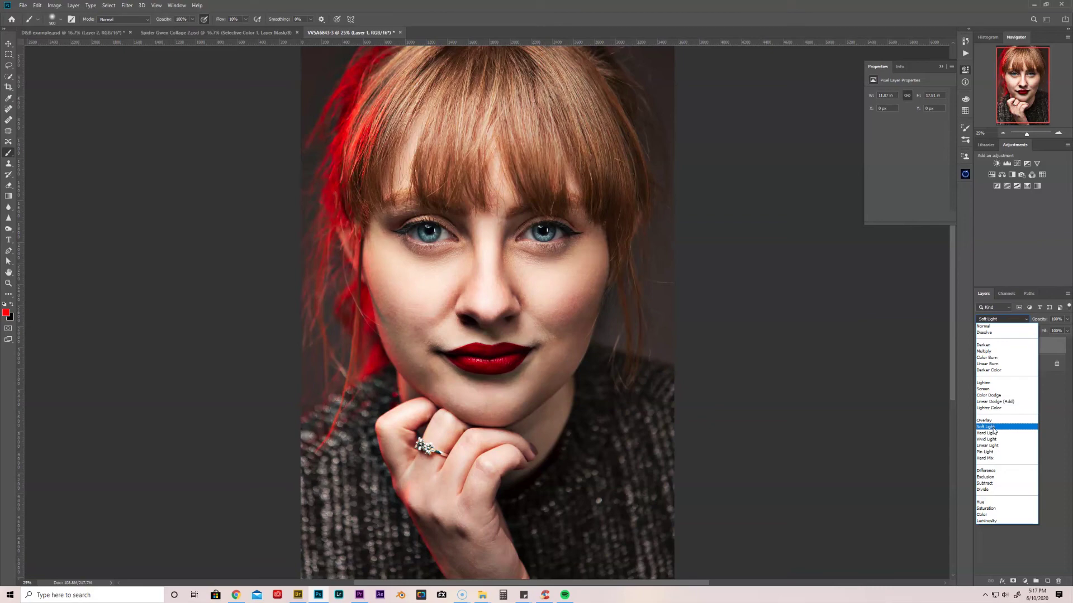
{"action": "left_click", "coordinate": [994, 429]}
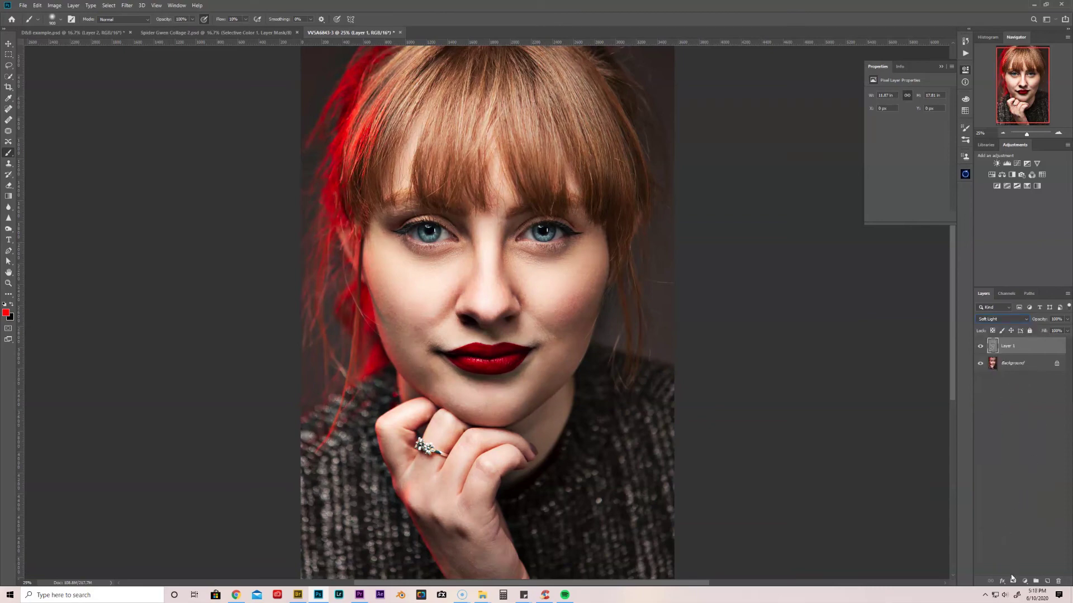
{"action": "key", "text": "alt"}
{"action": "left_click", "coordinate": [1013, 583], "text": "alt"}
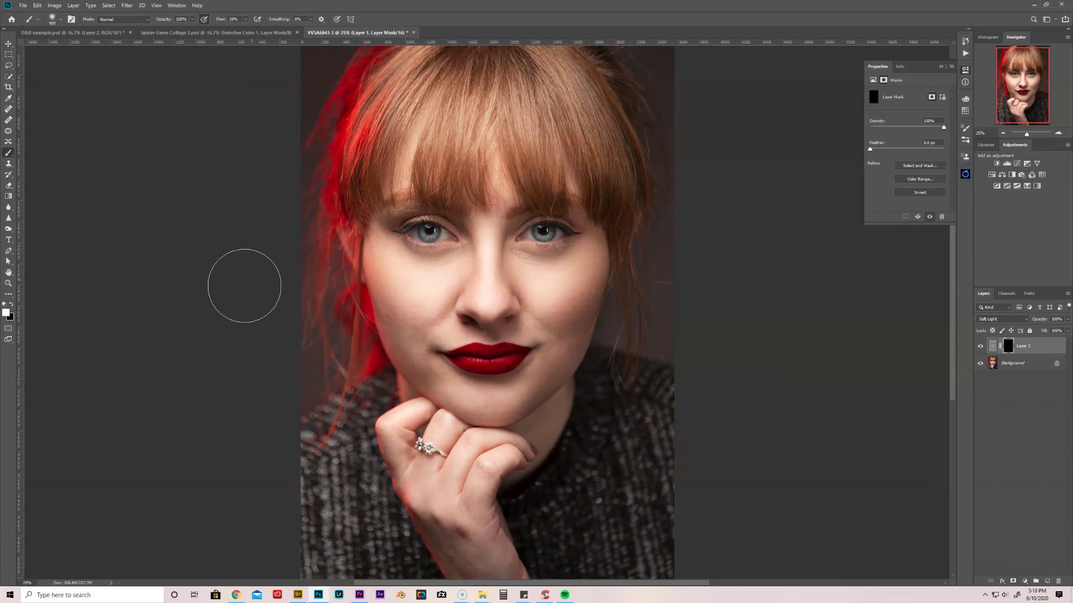
Paint the effect in over the face, bangs and cheek with a brush up to 1700, then compare
{"action": "key", "text": "bracketleft"}
{"action": "key", "text": "bracketleft"}
{"action": "key", "text": "bracketleft"}
{"action": "key", "text": "bracketleft"}
{"action": "mouse_move", "coordinate": [438, 366]}
{"action": "left_mouse_down"}
{"action": "mouse_move", "coordinate": [517, 404]}
{"action": "mouse_move", "coordinate": [602, 236]}
{"action": "mouse_move", "coordinate": [582, 293]}
{"action": "mouse_move", "coordinate": [552, 243]}
{"action": "mouse_move", "coordinate": [496, 214]}
{"action": "mouse_move", "coordinate": [494, 242]}
{"action": "left_mouse_up"}
{"action": "key", "text": "bracketright"}
{"action": "key", "text": "bracketright"}
{"action": "key", "text": "bracketright"}
{"action": "key", "text": "bracketright"}
{"action": "key", "text": "bracketright"}
{"action": "key", "text": "bracketright"}
{"action": "key", "text": "bracketright"}
{"action": "key", "text": "bracketright"}
{"action": "mouse_move", "coordinate": [442, 201]}
{"action": "left_mouse_down"}
{"action": "mouse_move", "coordinate": [424, 179]}
{"action": "mouse_move", "coordinate": [479, 154]}
{"action": "left_mouse_up"}
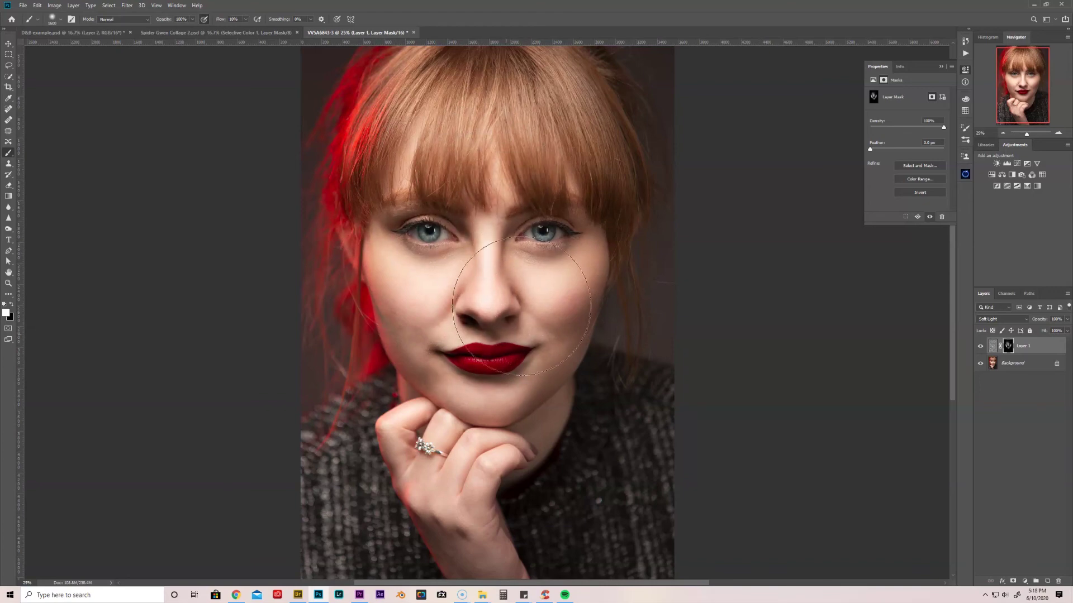
{"action": "key", "text": "bracketright"}
{"action": "left_click", "coordinate": [459, 325]}
{"action": "left_click", "coordinate": [981, 348]}
{"action": "left_click", "coordinate": [981, 348]}
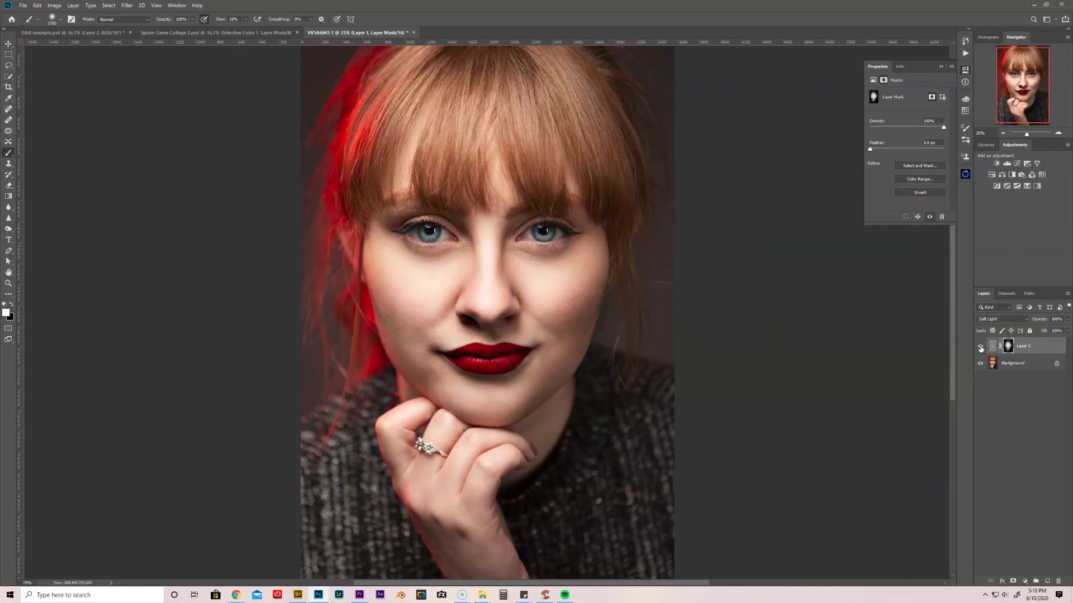
{"action": "left_click", "coordinate": [980, 348]}
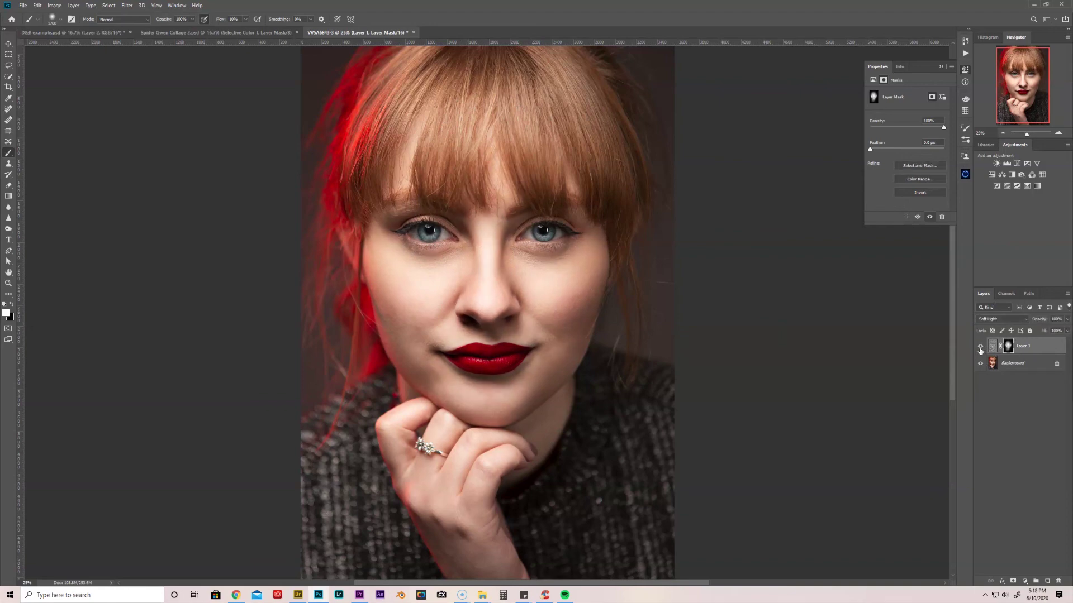